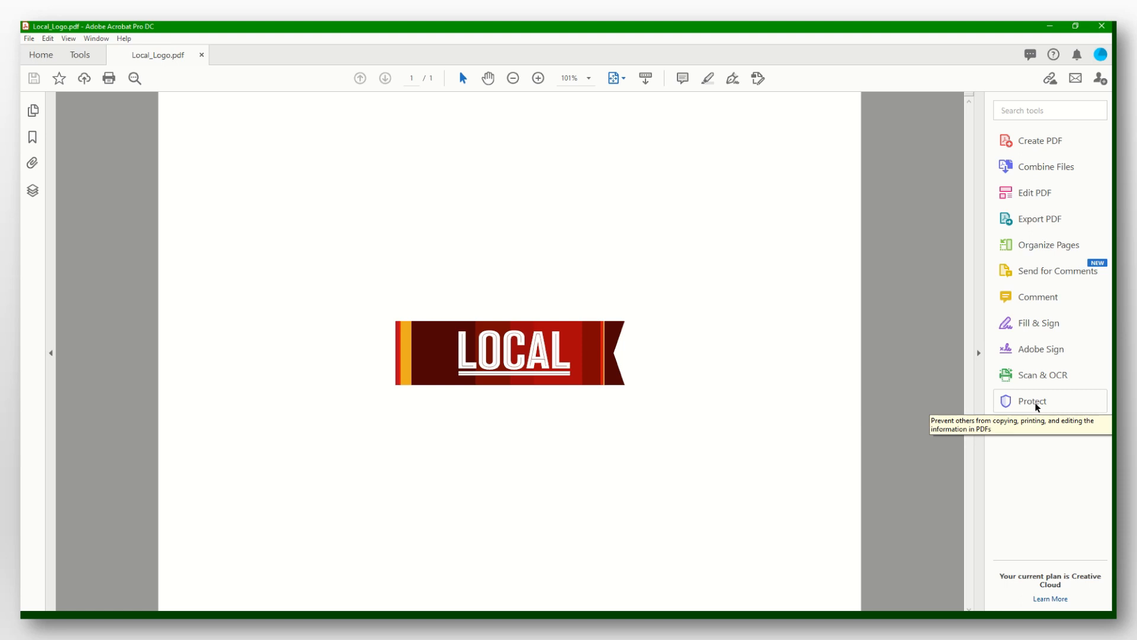
Open the Encrypt with Password settings for Local_Logo.pdf through Protect and Advanced Options.
left_click(80, 55)
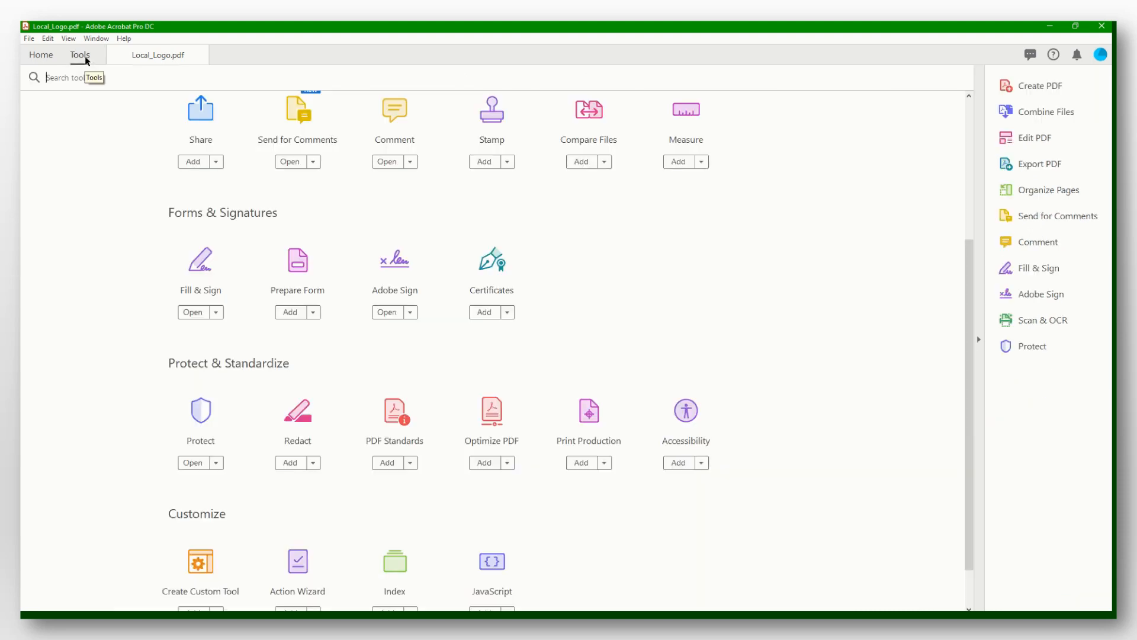
scroll(692, 438, "down", 1)
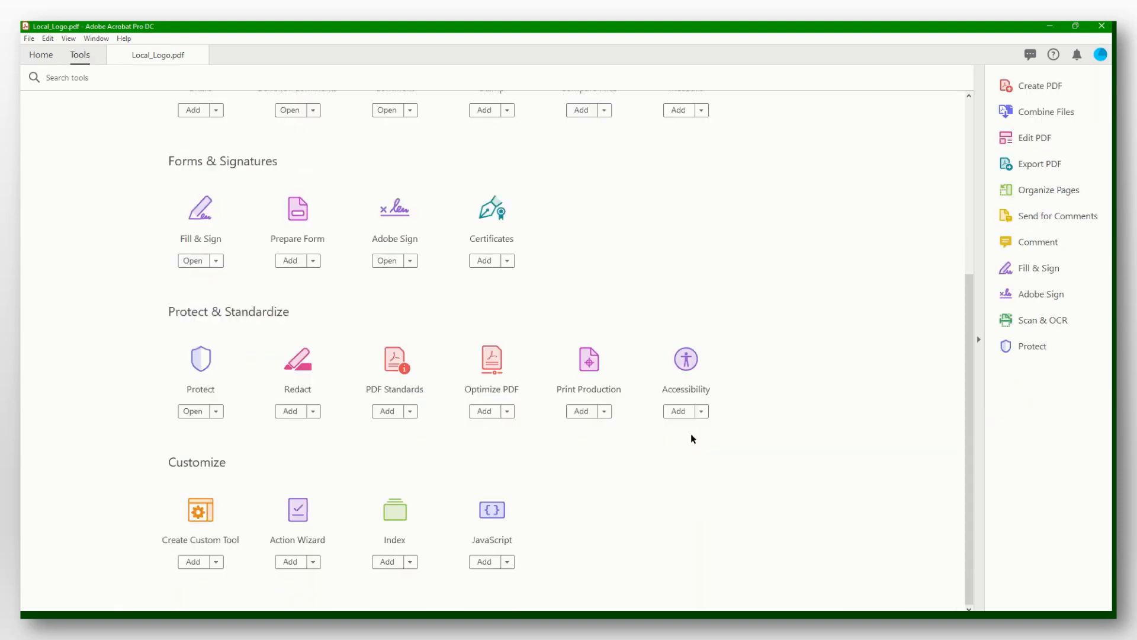
left_click(202, 360)
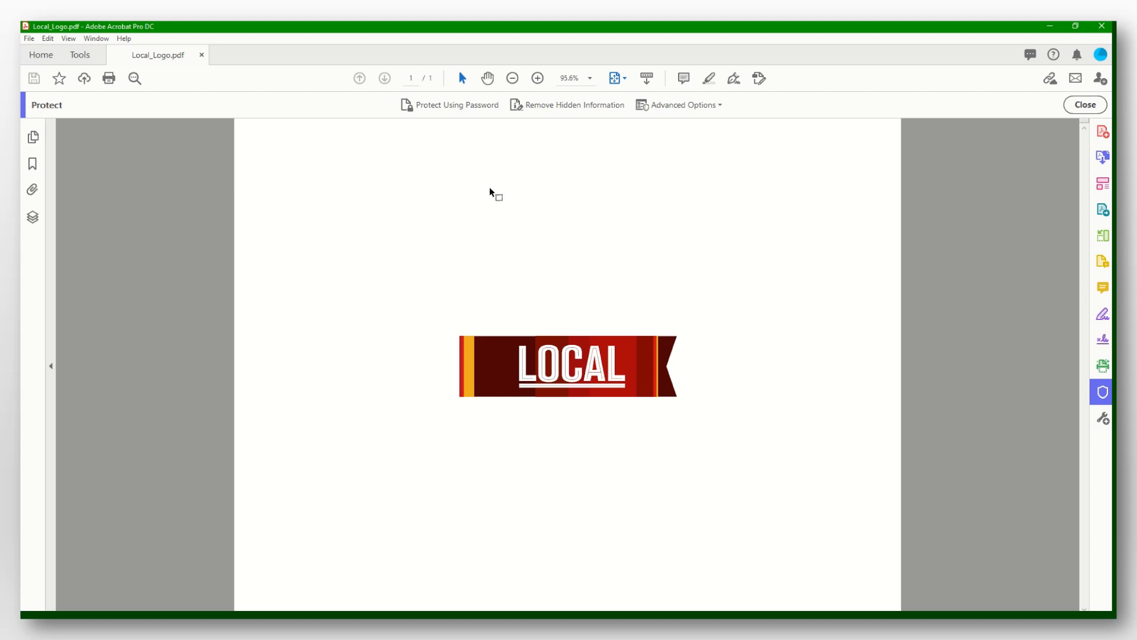
left_click(438, 106)
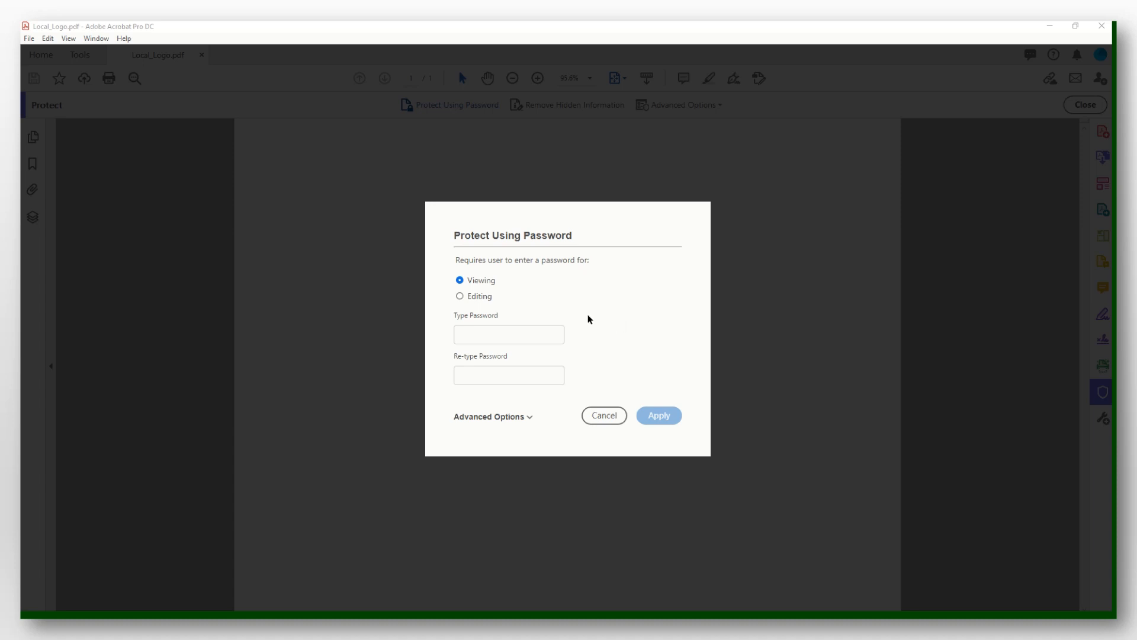
left_click(529, 417)
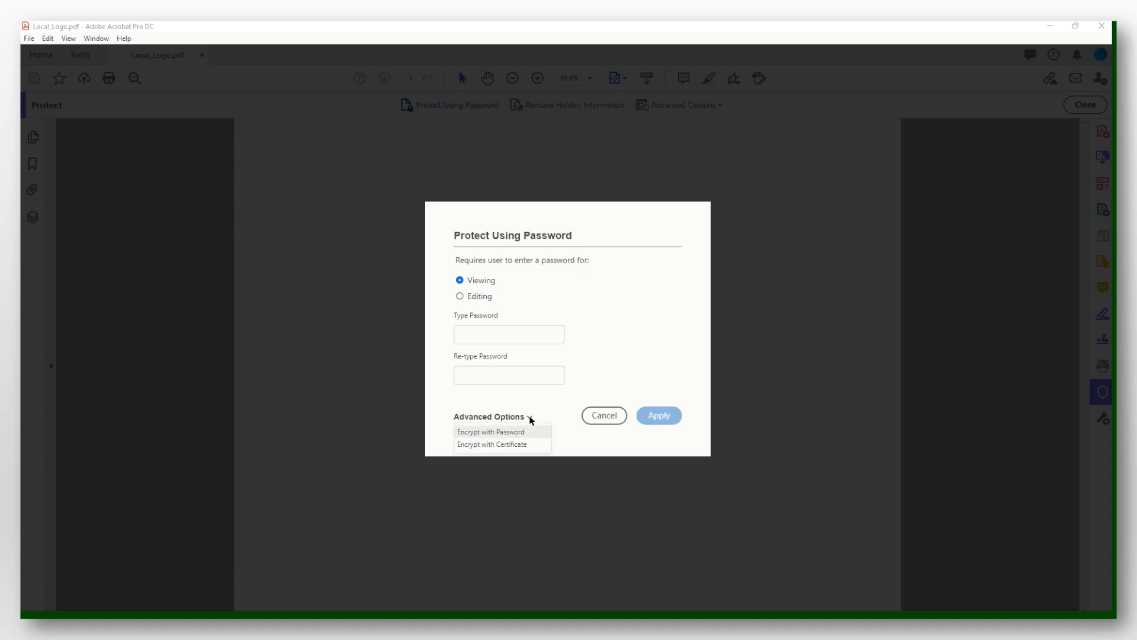
left_click(495, 433)
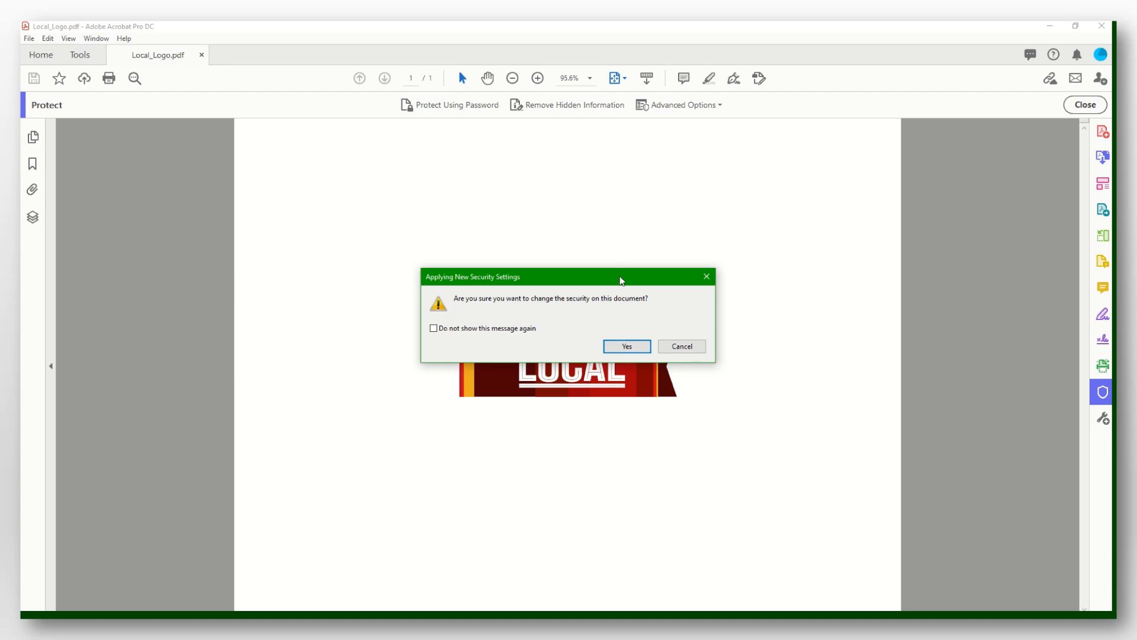
left_click(616, 348)
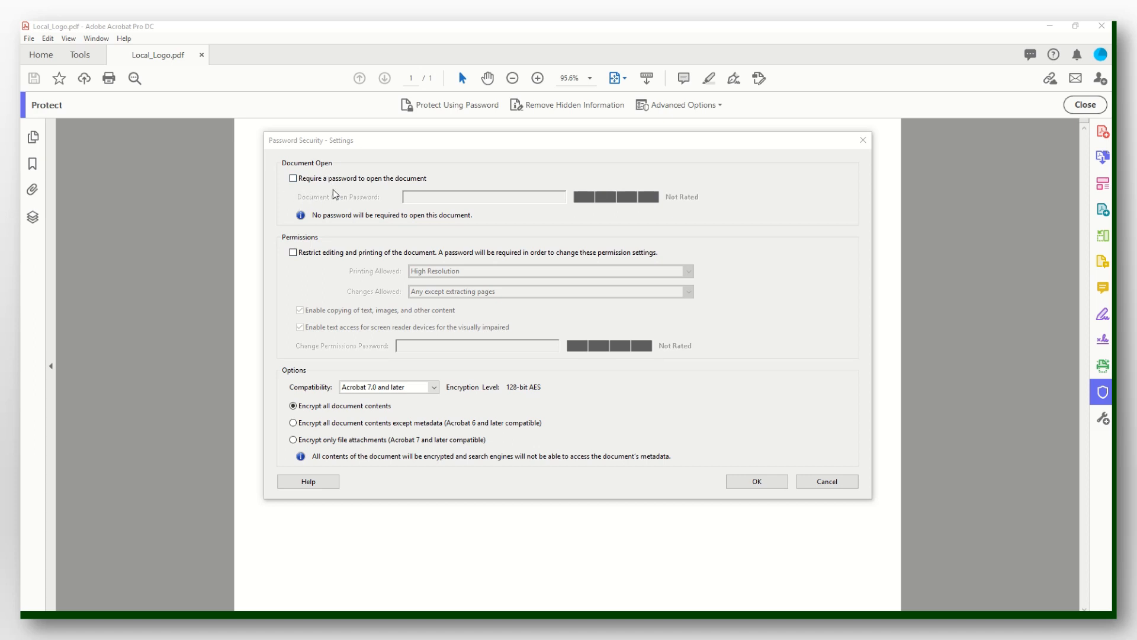
Set an open password and a permissions password that allows only 150 dpi printing and commenting, form filling and signing.
left_click(293, 178)
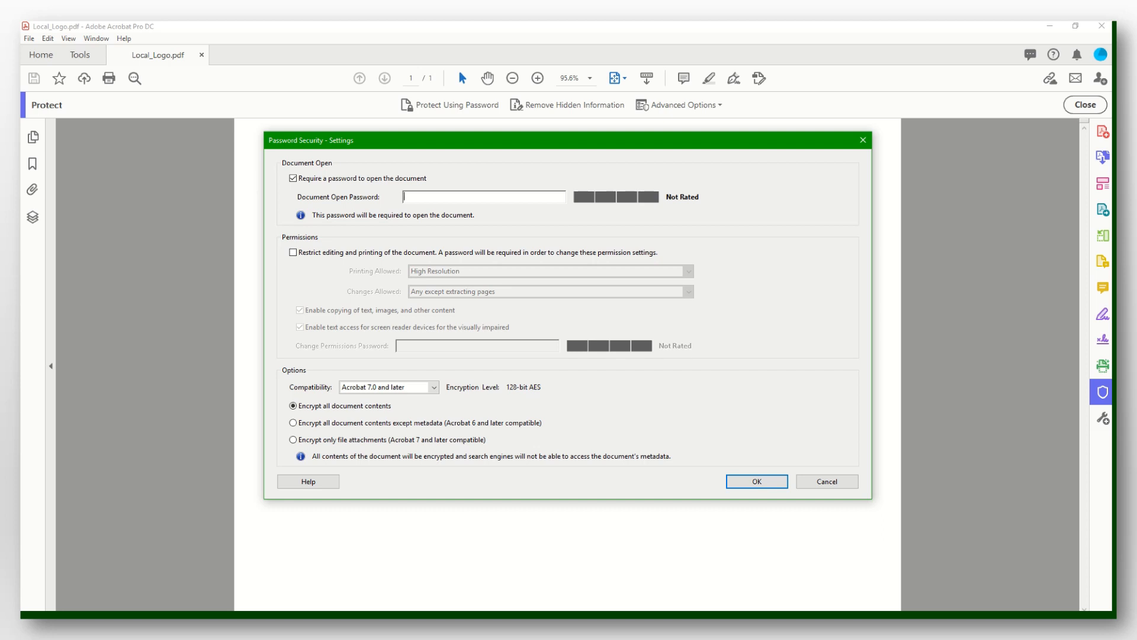
type("*******")
left_click(293, 252)
left_click(688, 271)
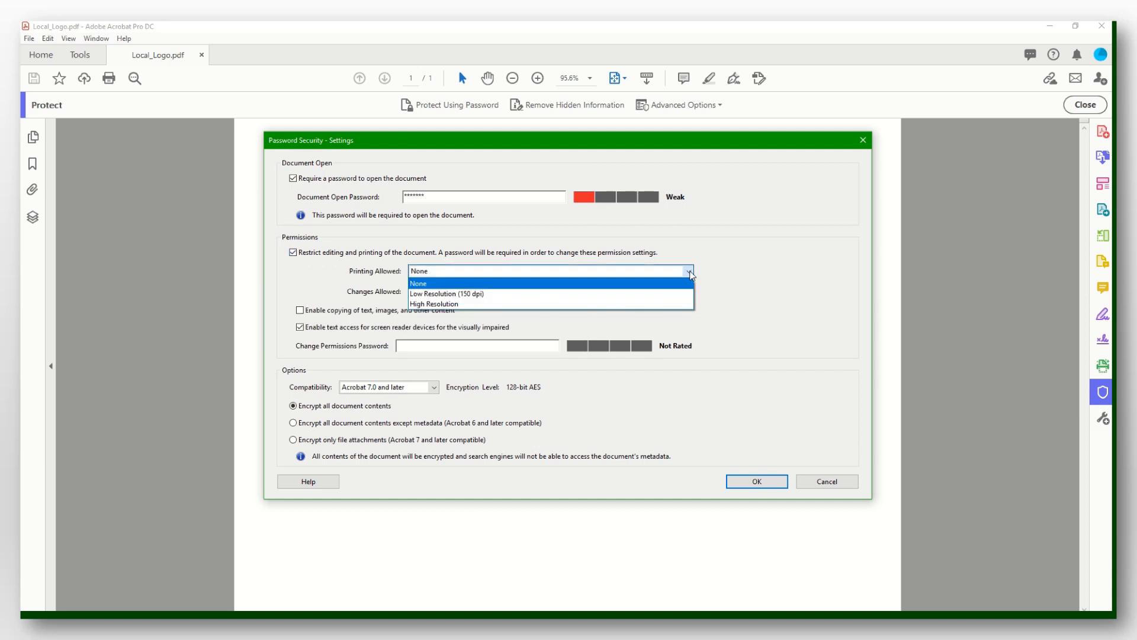
left_click(527, 293)
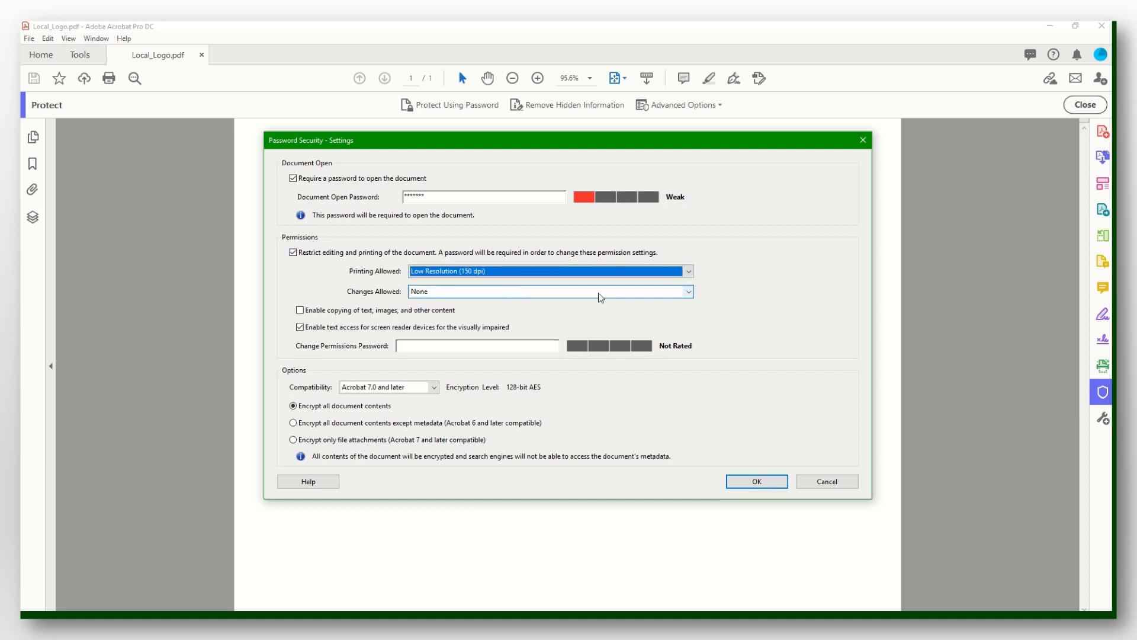
left_click(688, 292)
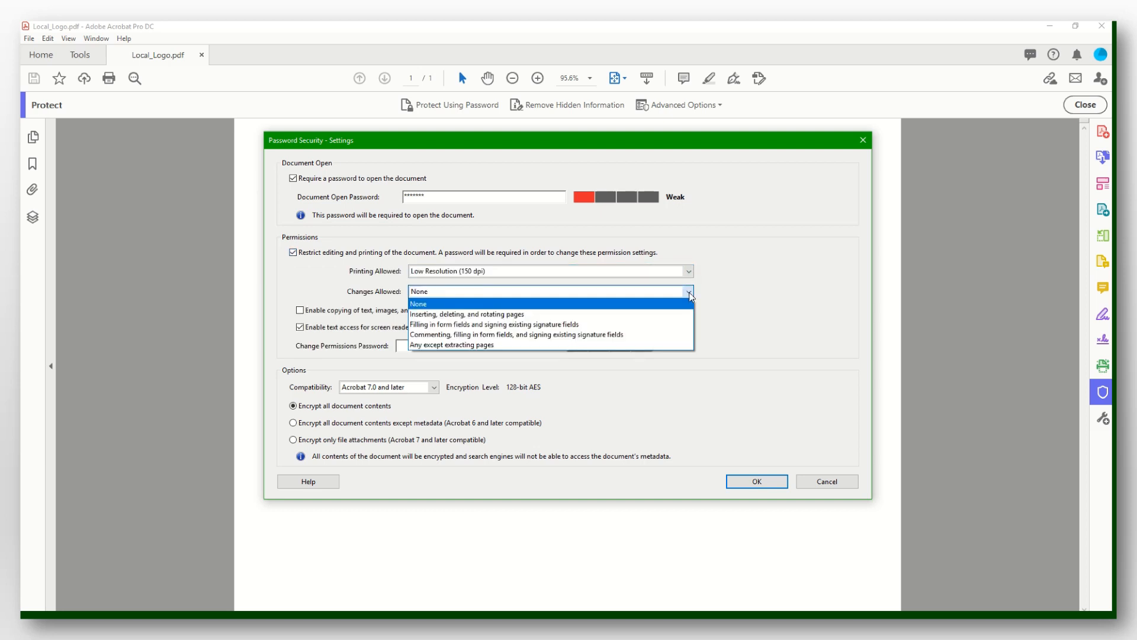
left_click(578, 335)
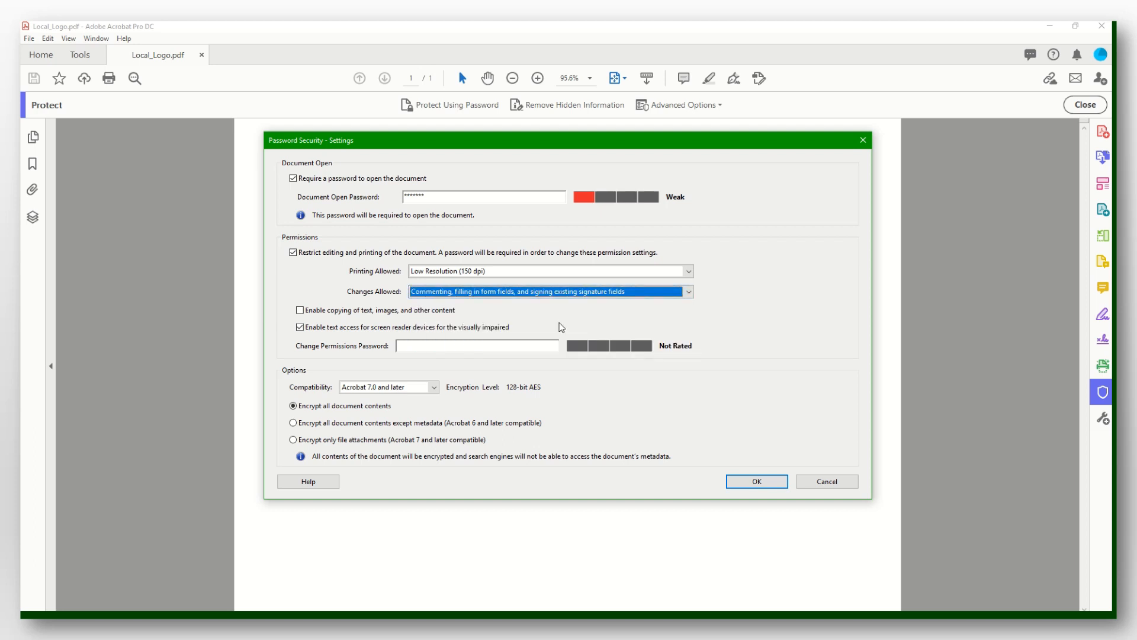
left_click(444, 346)
type("********")
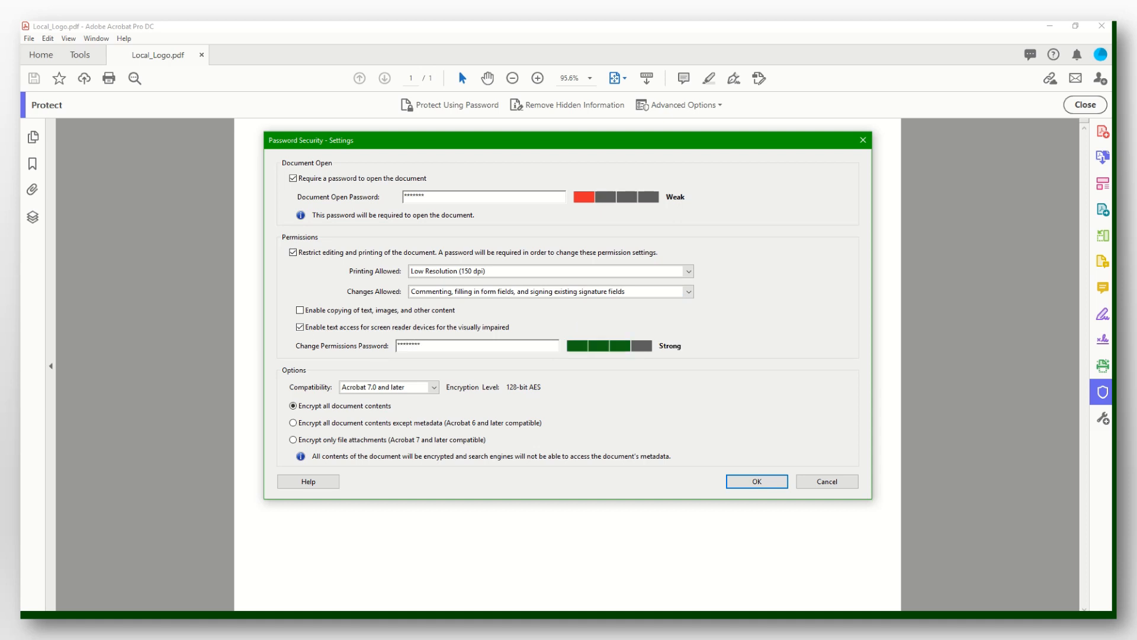
left_click(758, 482)
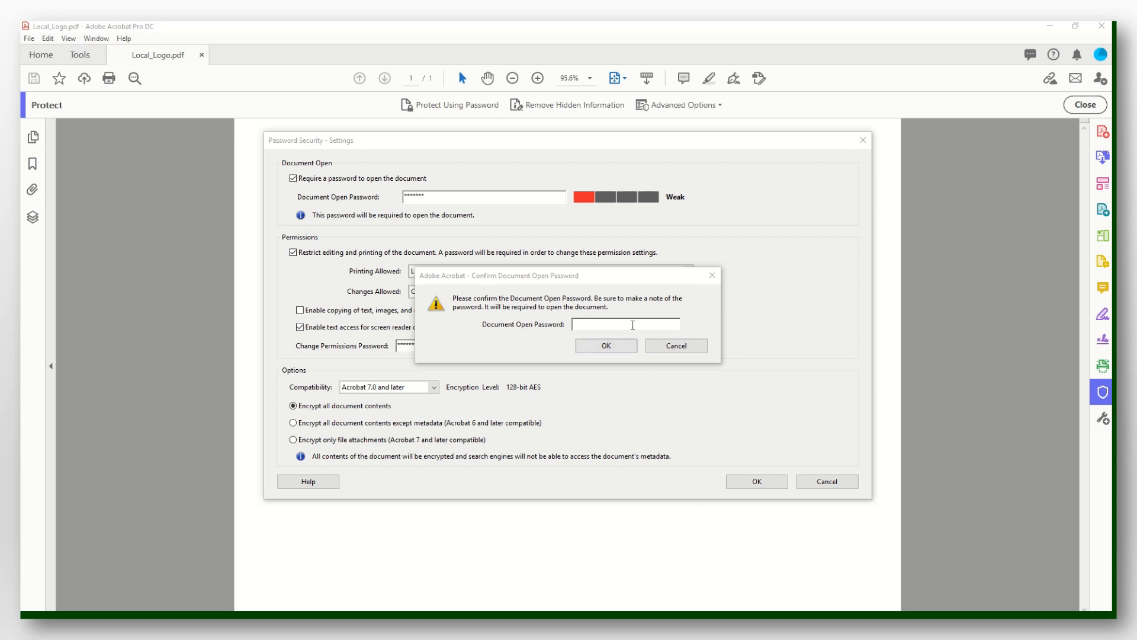
Confirm the open password, dismiss the third-party warning, and confirm the permissions password.
left_click(777, 297)
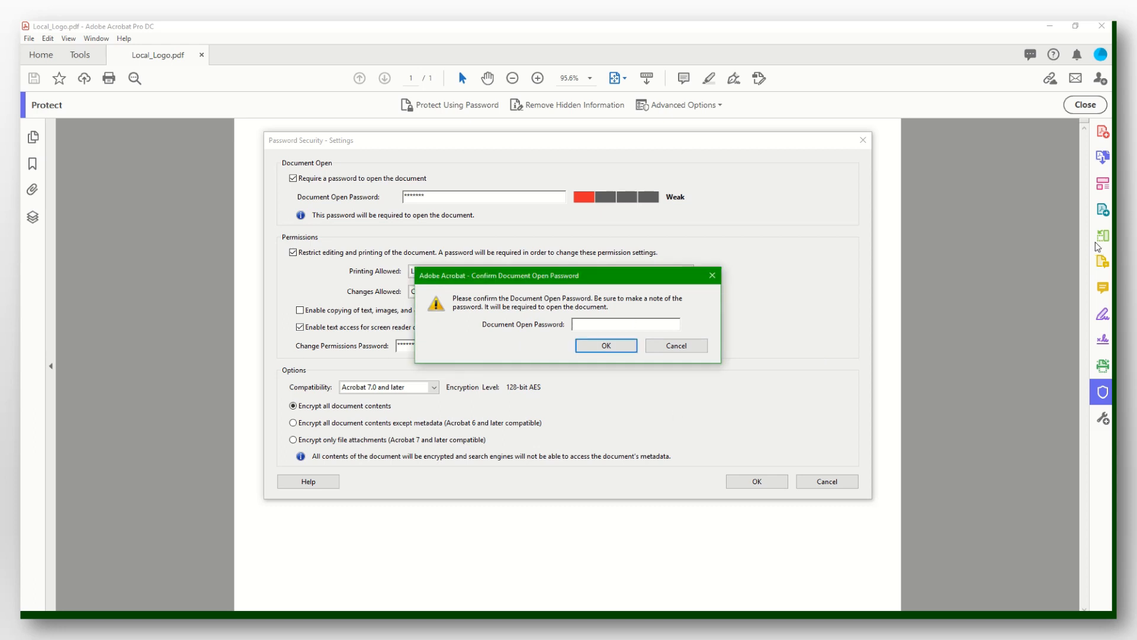
type("*******")
left_click(614, 348)
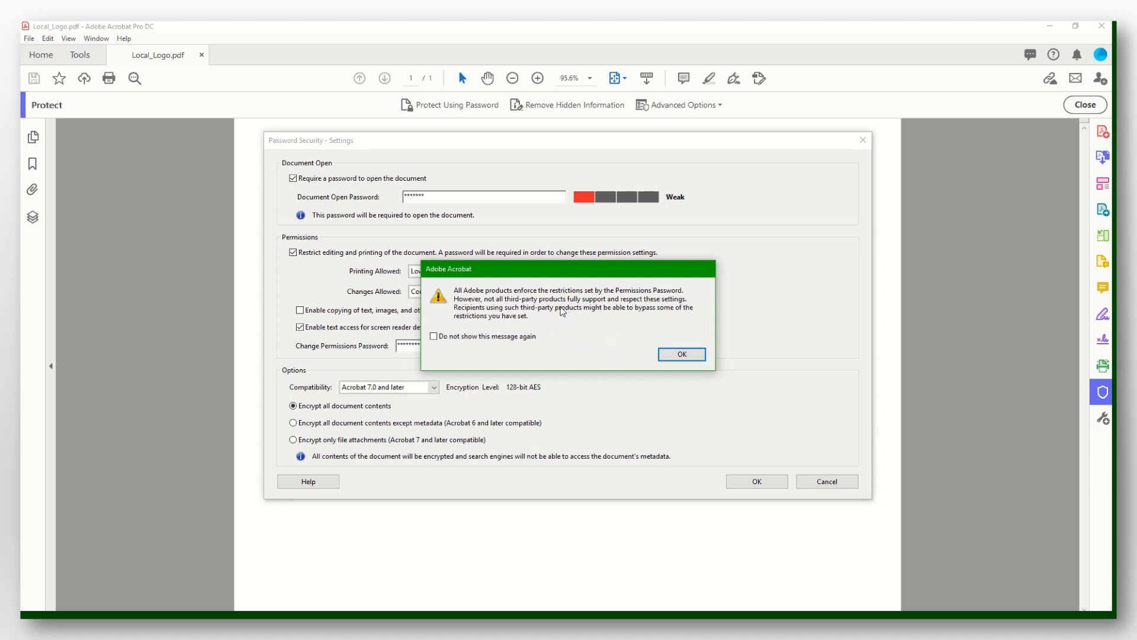
left_click(434, 336)
left_click(674, 355)
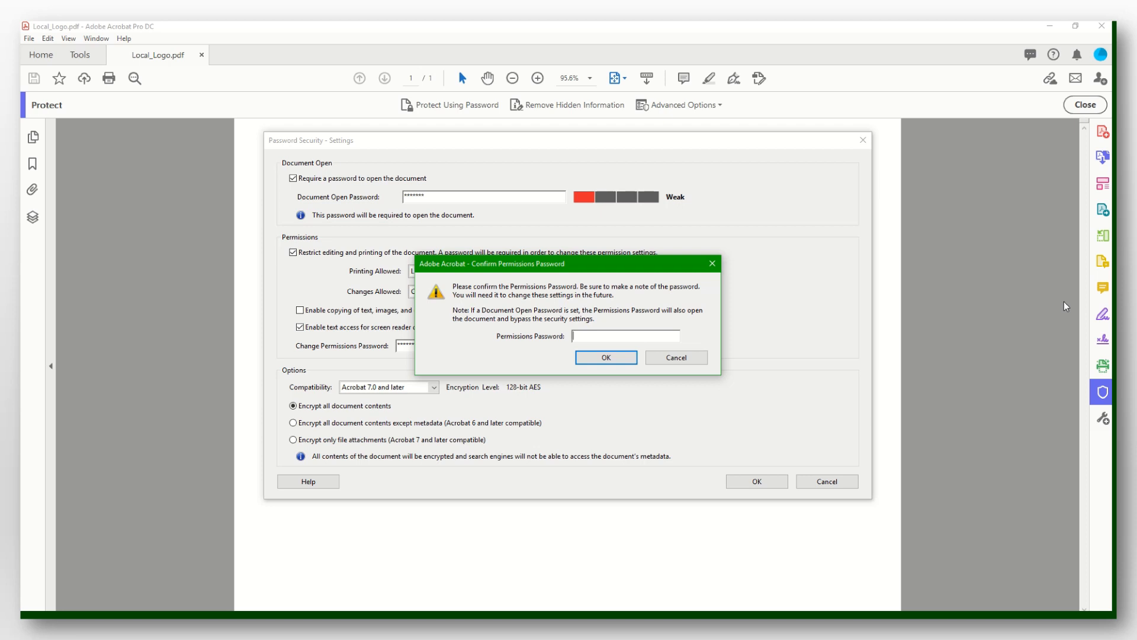
type("********")
left_click(601, 354)
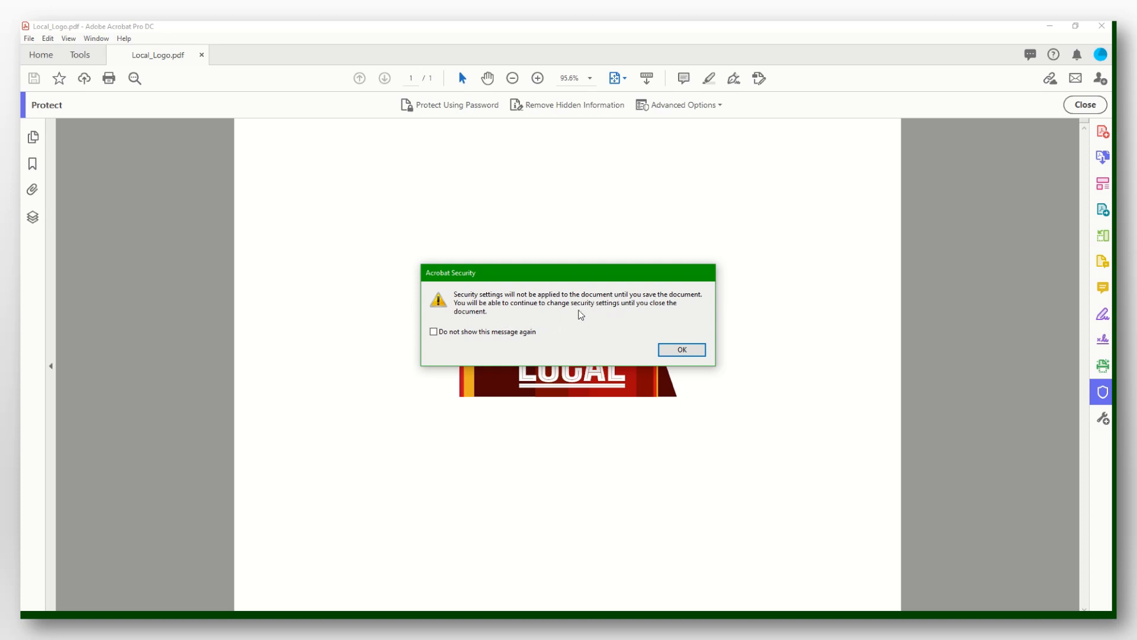
Dismiss the save notice and save the secured PDF to Downloads as 'Lab 8 - Part 1'.
left_click(434, 331)
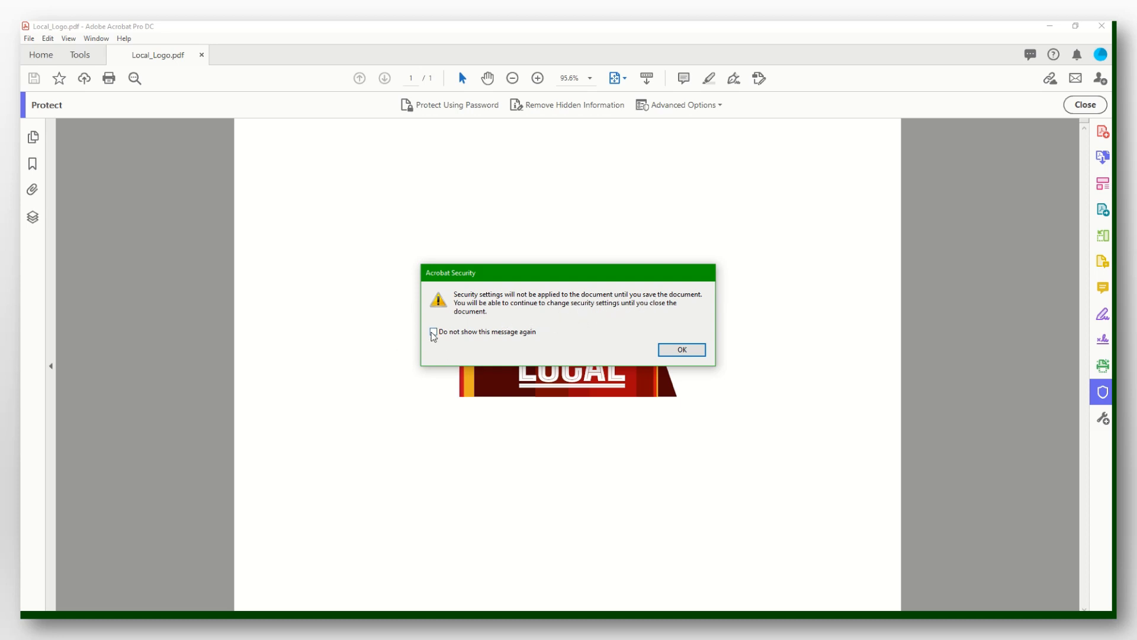
left_click(681, 350)
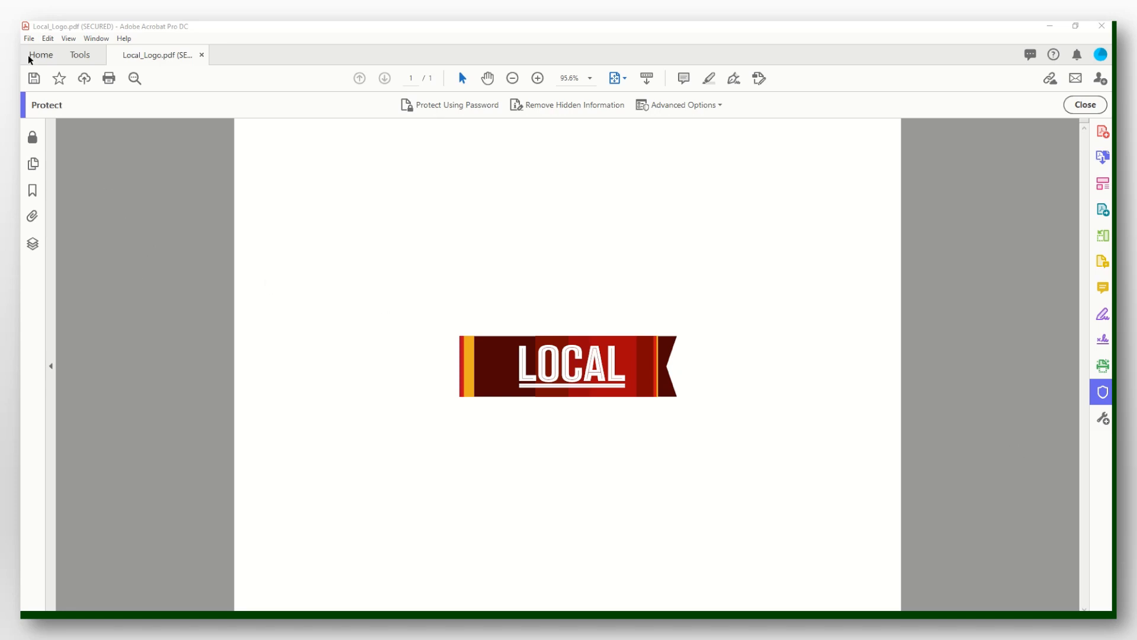
left_click(28, 38)
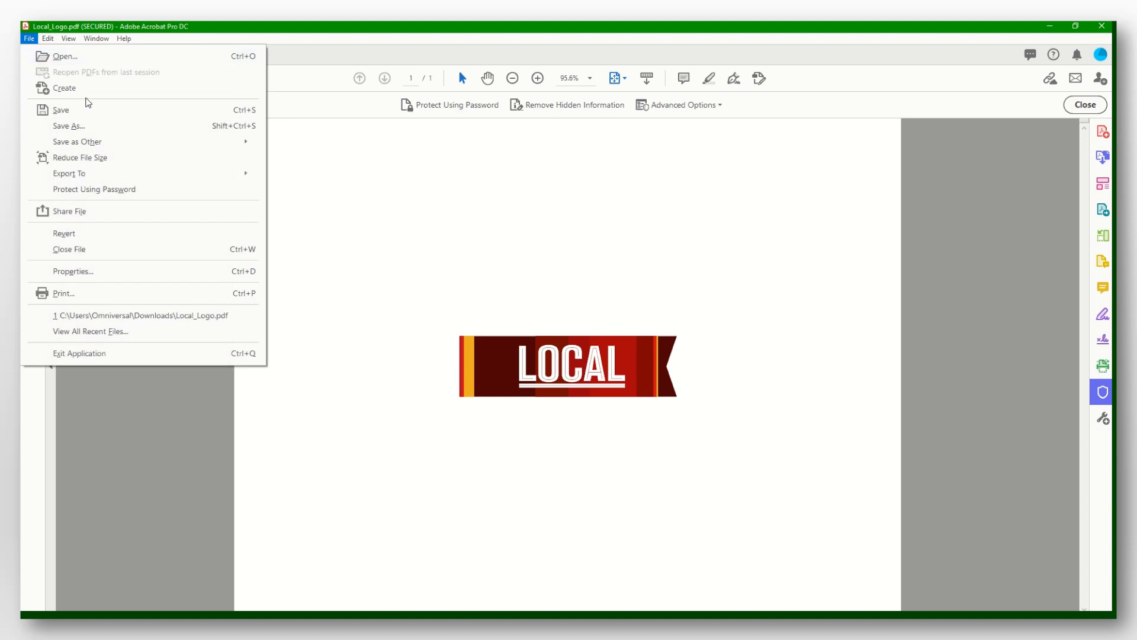
left_click(101, 126)
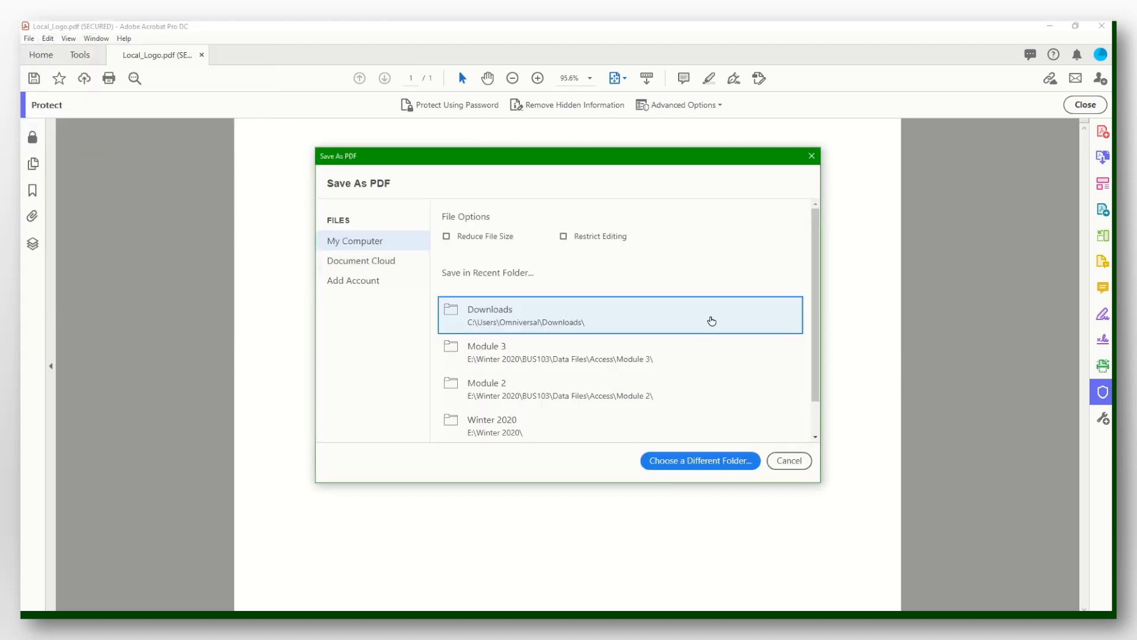
left_click(646, 327)
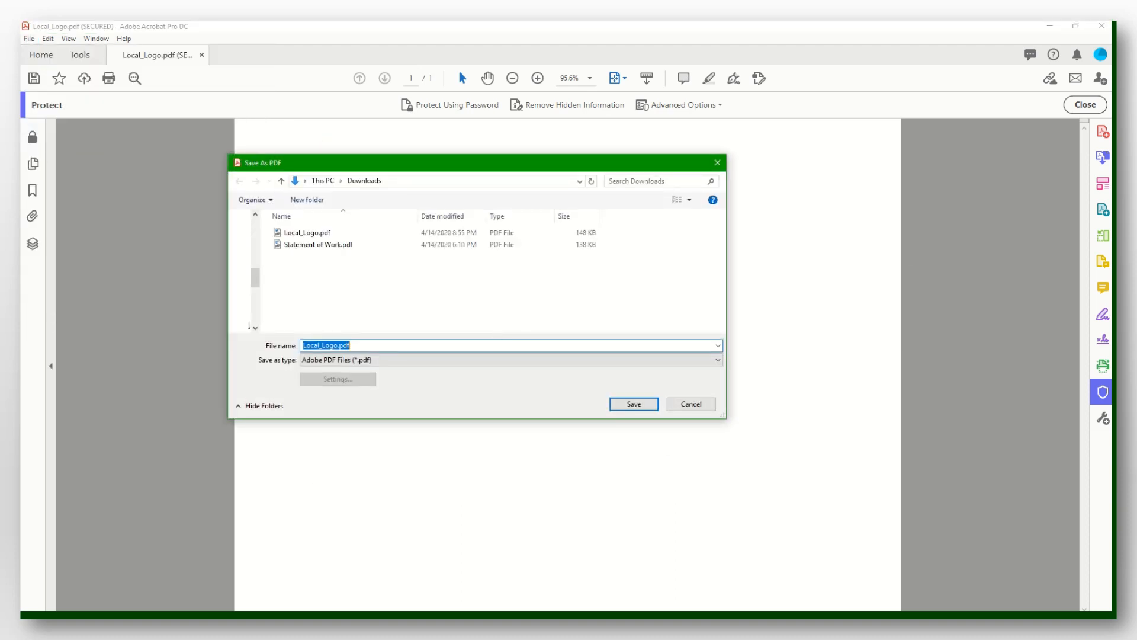
type("Greg Doonan - Lab 8 - Part 1")
key("Return")
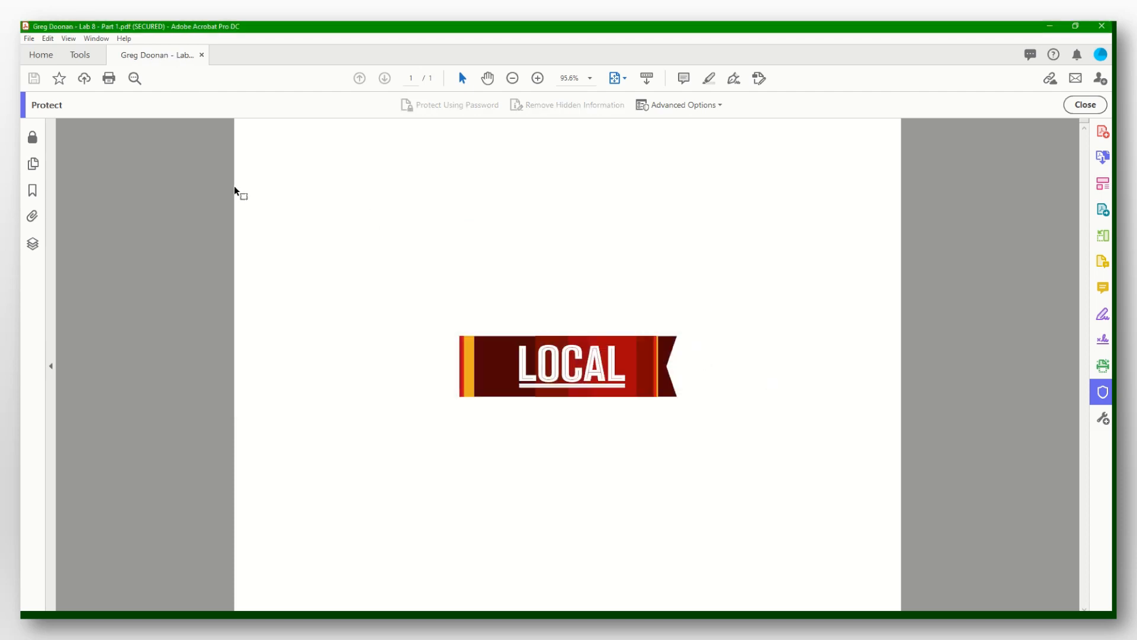
Close the secured copy, reopen it from Recent, and unlock it with the open password.
left_click(202, 56)
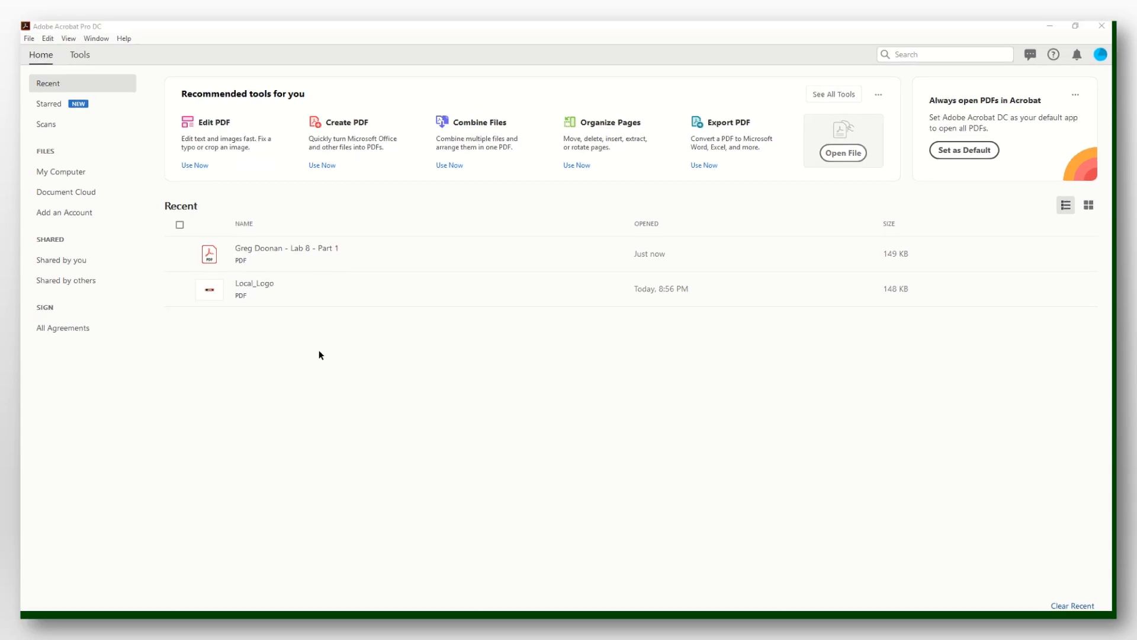
left_click(286, 248)
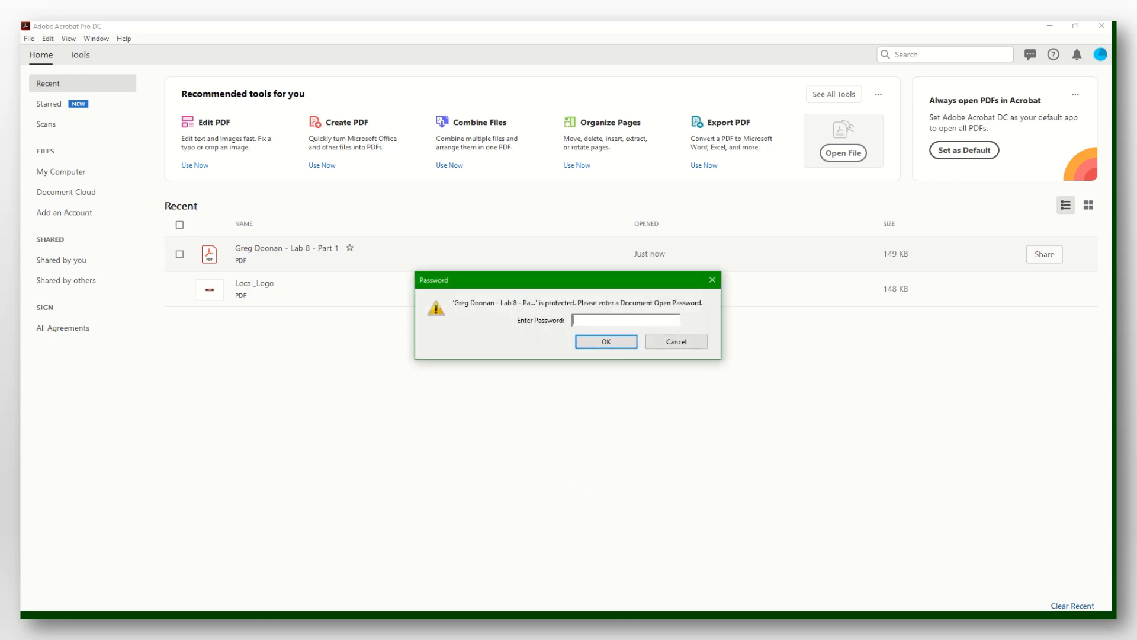
type("*******")
left_click(601, 344)
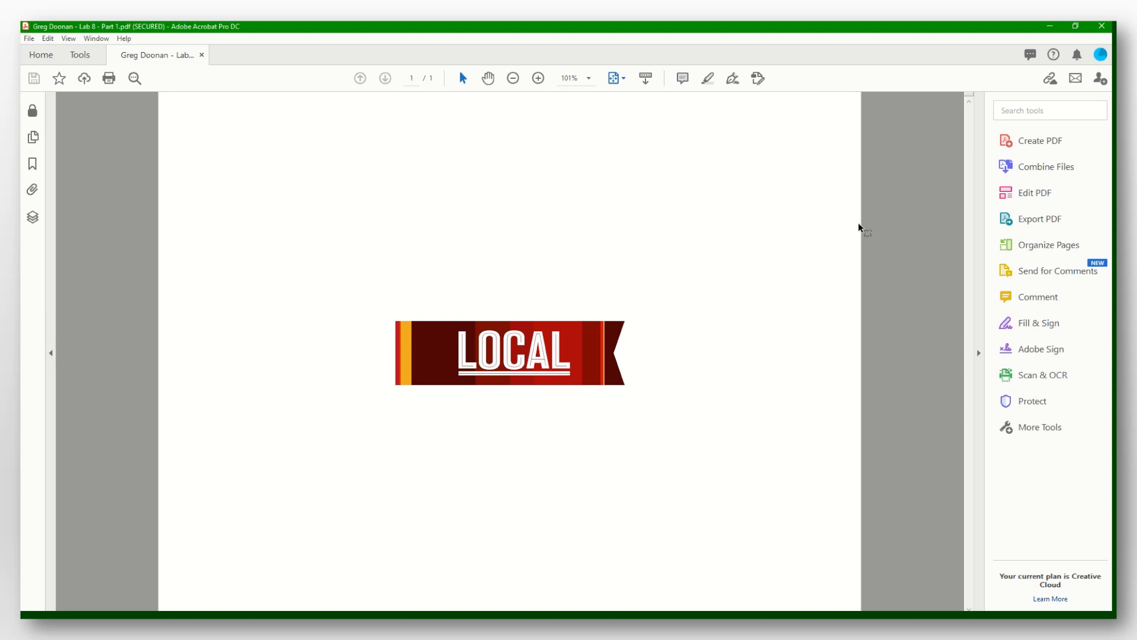
Unlock editing with the permissions password, exit Edit PDF, and close the logo PDF without saving.
left_click(1055, 192)
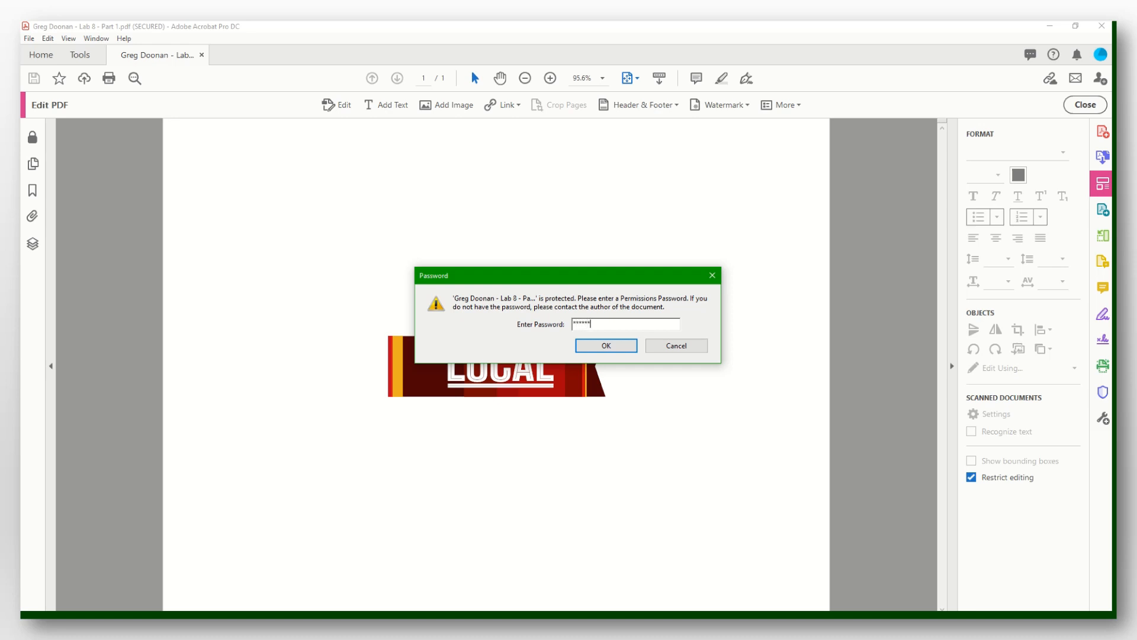
left_click(632, 346)
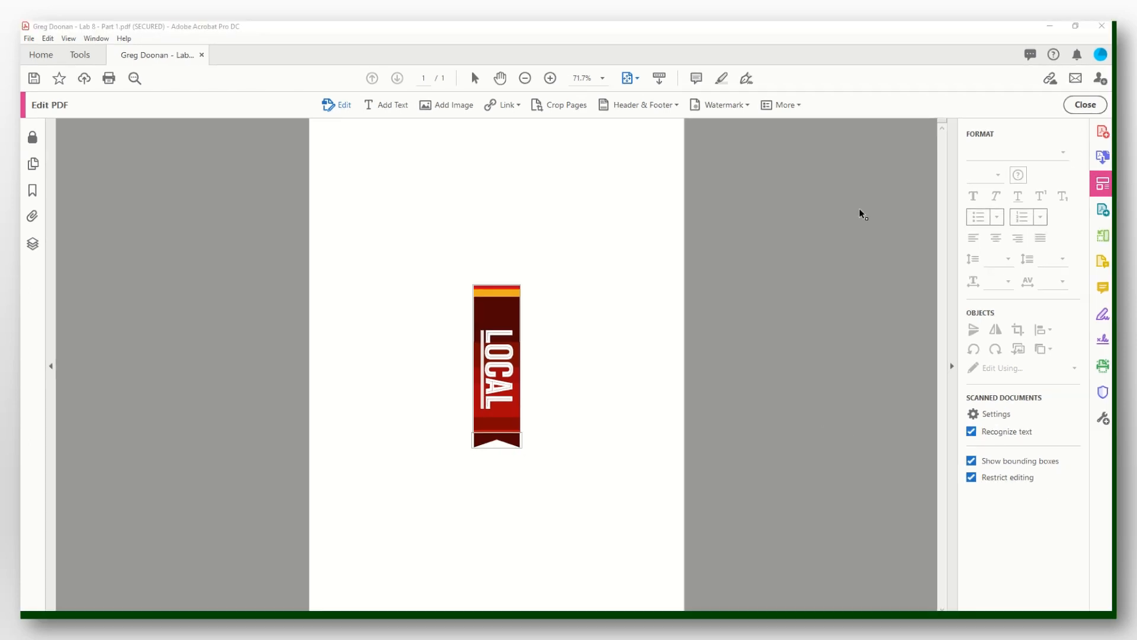
left_click(1085, 104)
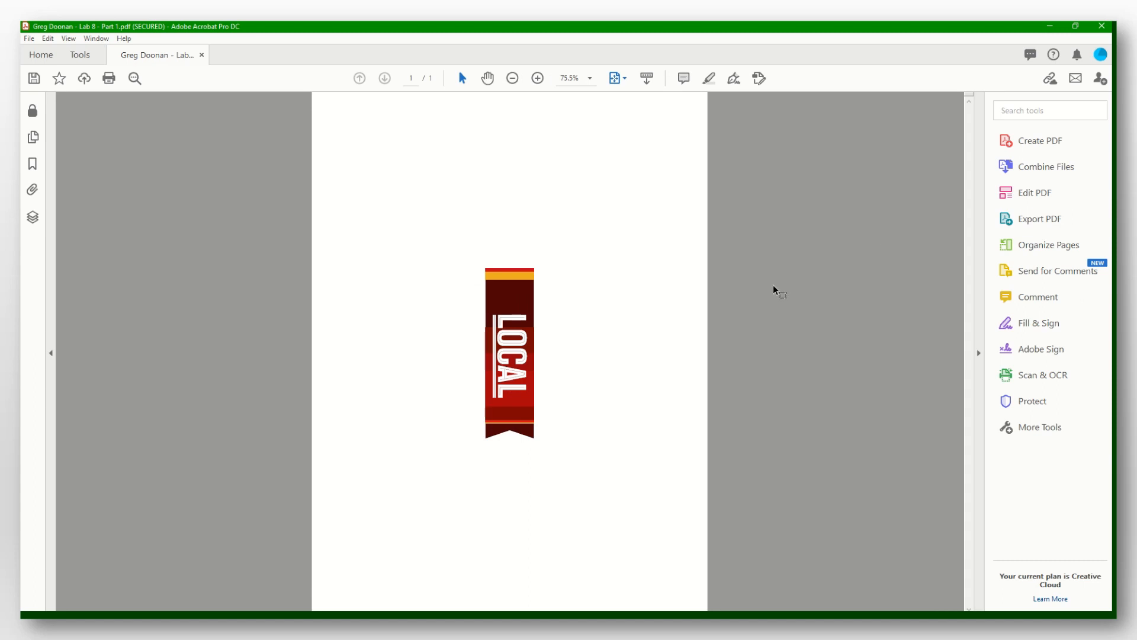
left_click(201, 55)
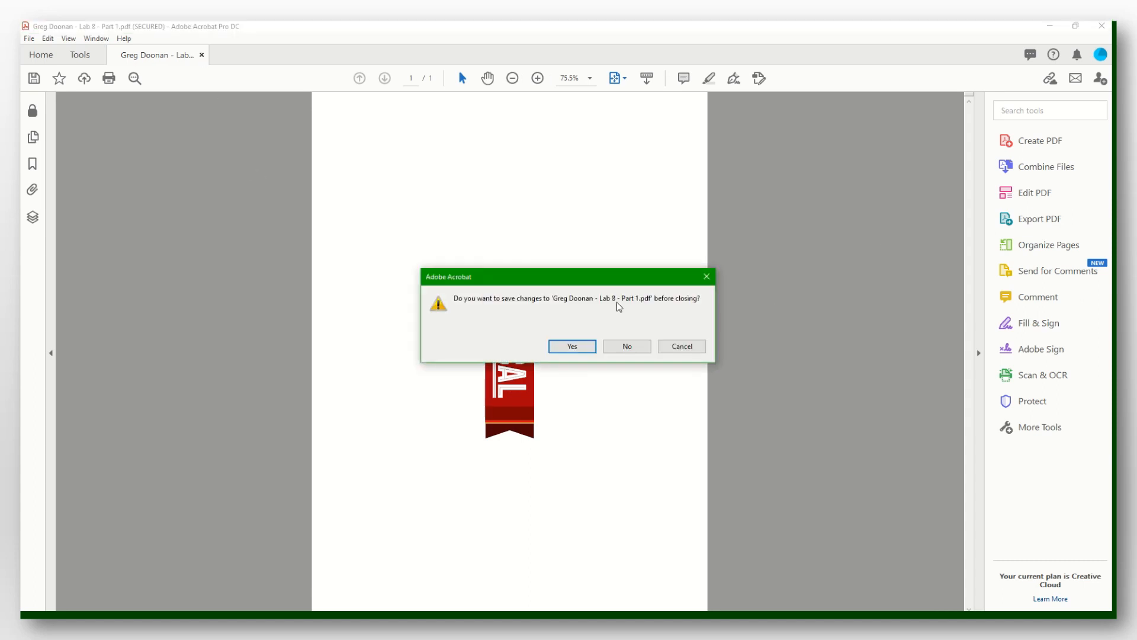
left_click(624, 346)
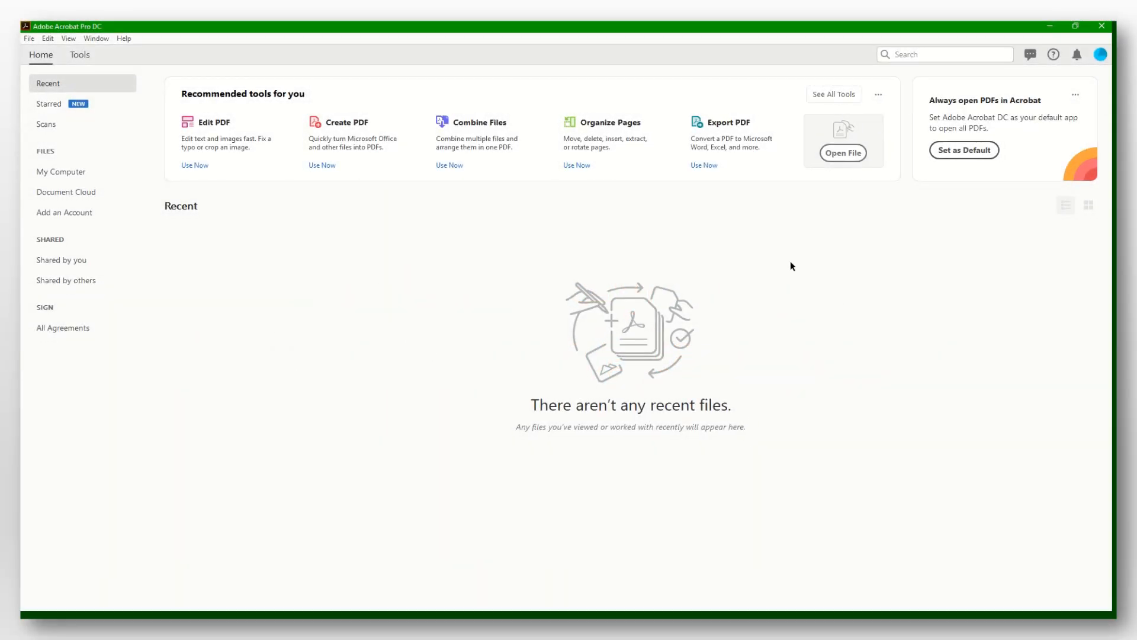
Open Statement of Work.pdf and fit one whole page in the window.
left_click(848, 157)
double_click(332, 257)
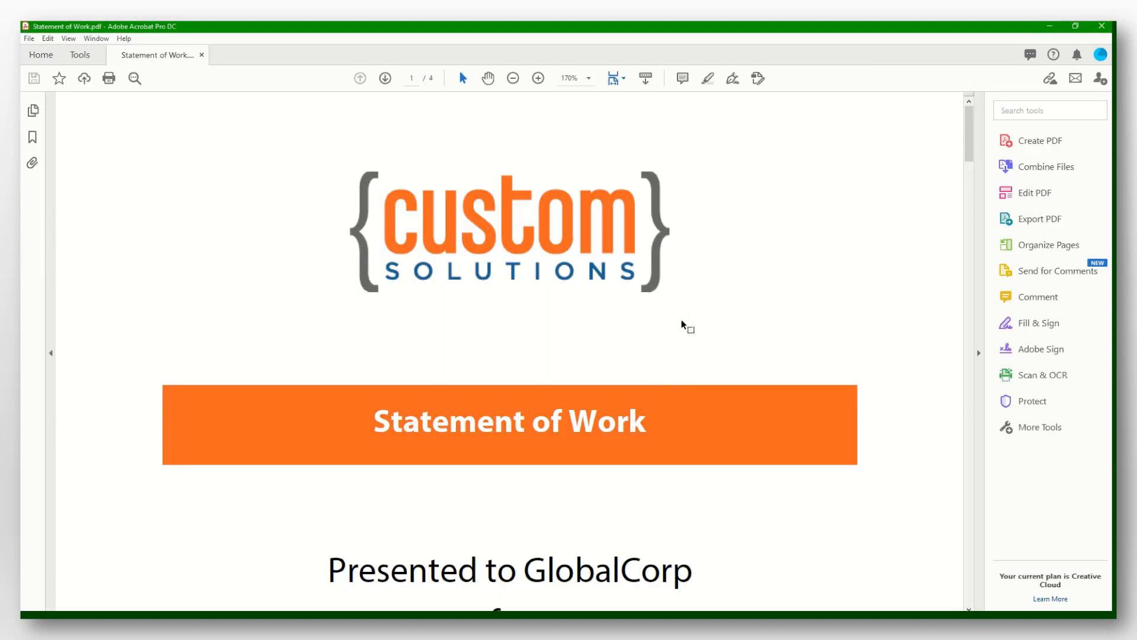
left_click(616, 78)
left_click(664, 115)
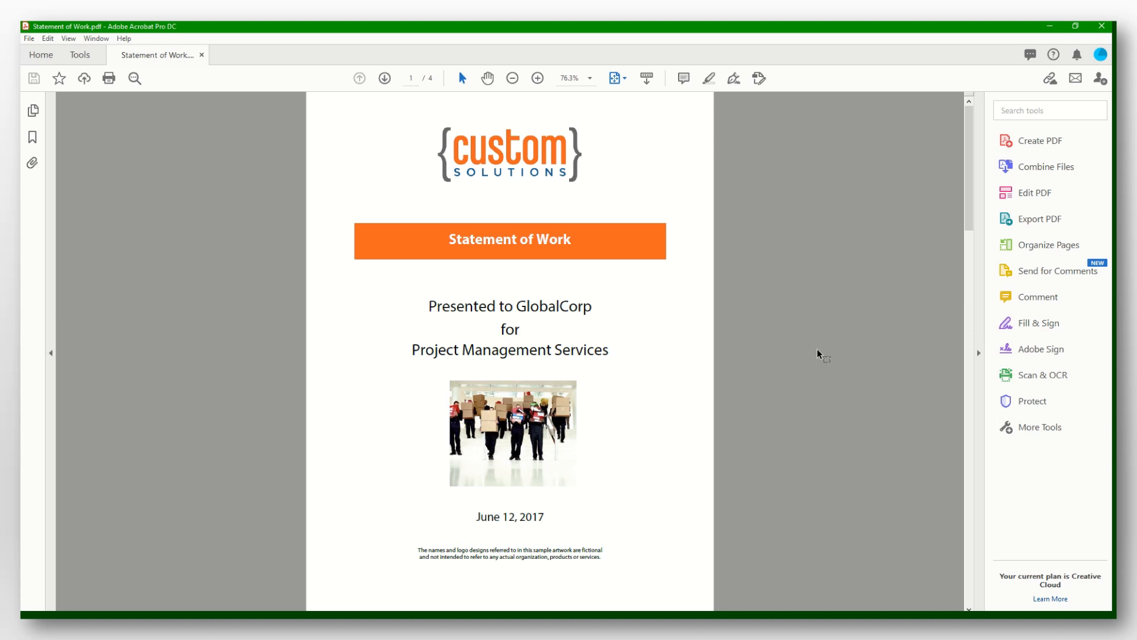
Start Prepare Form with signatures required, then show the last page at 100%.
left_click(89, 56)
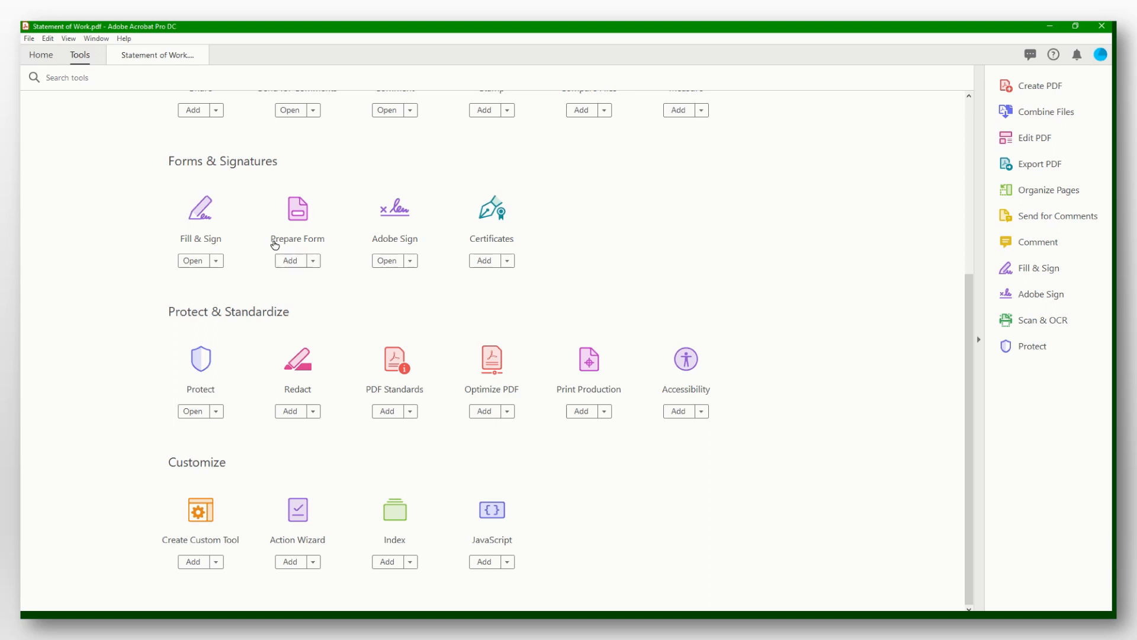
left_click(296, 223)
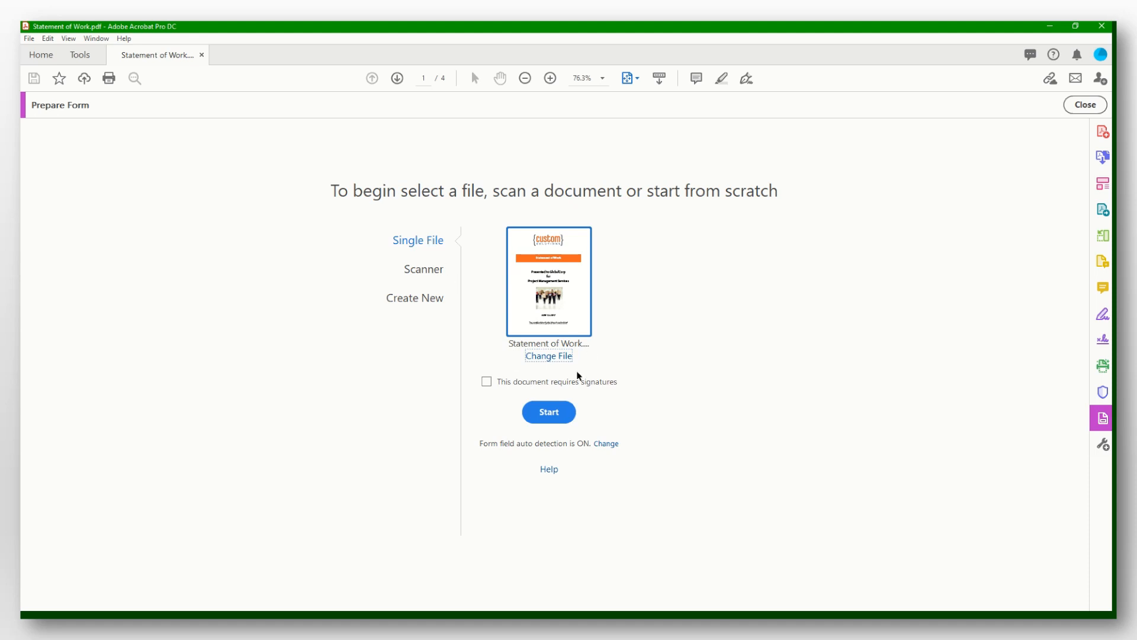
left_click(487, 381)
left_click(558, 418)
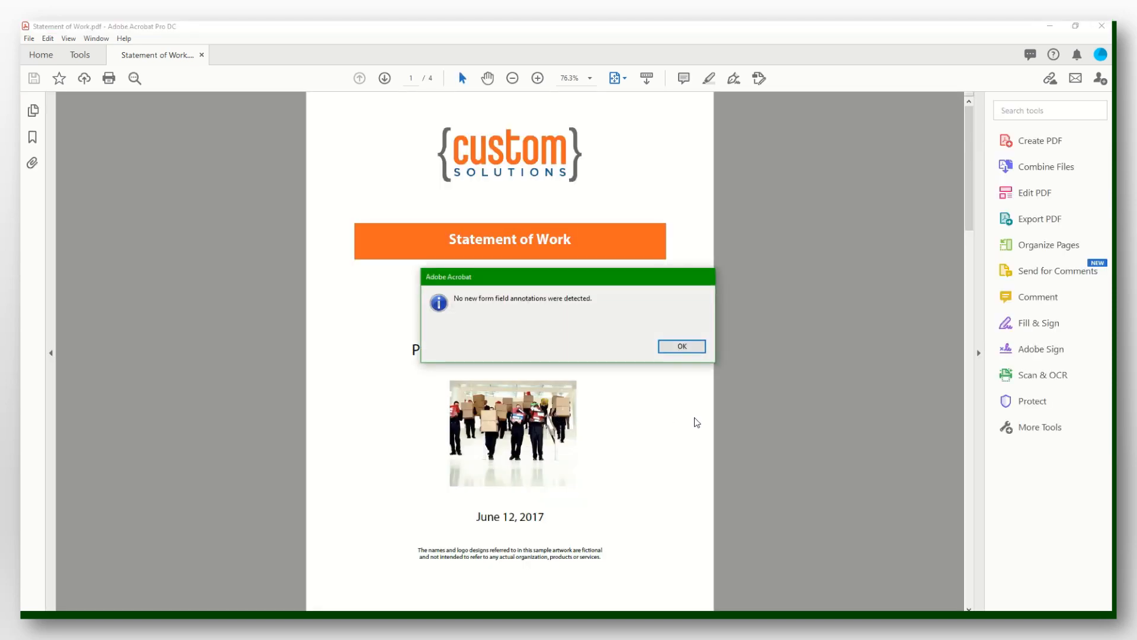
left_click(678, 347)
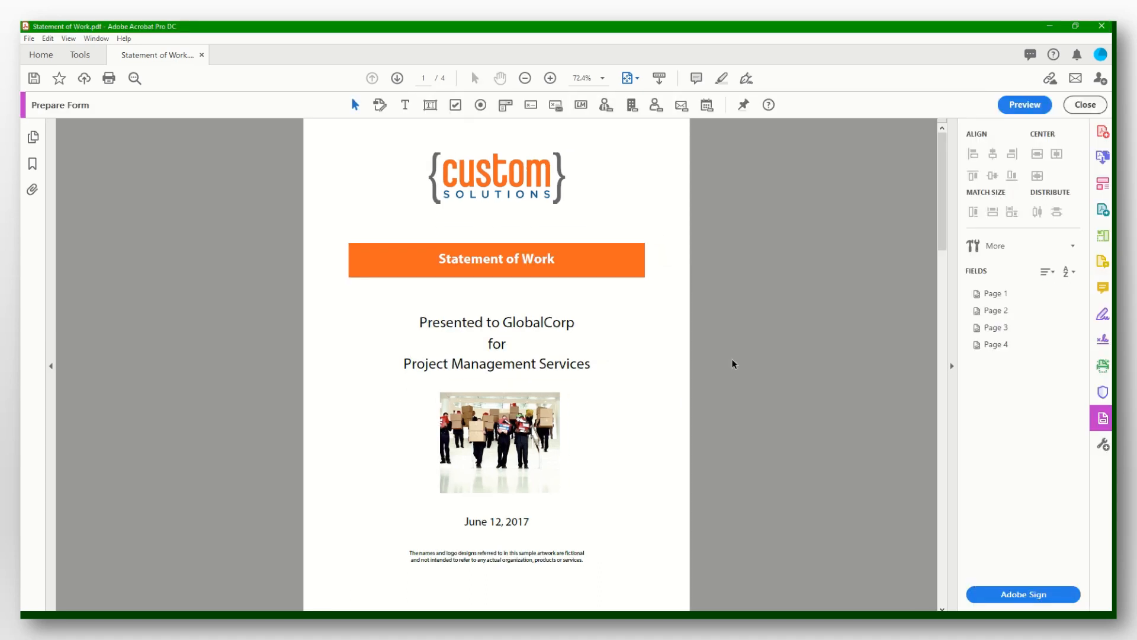
key("End")
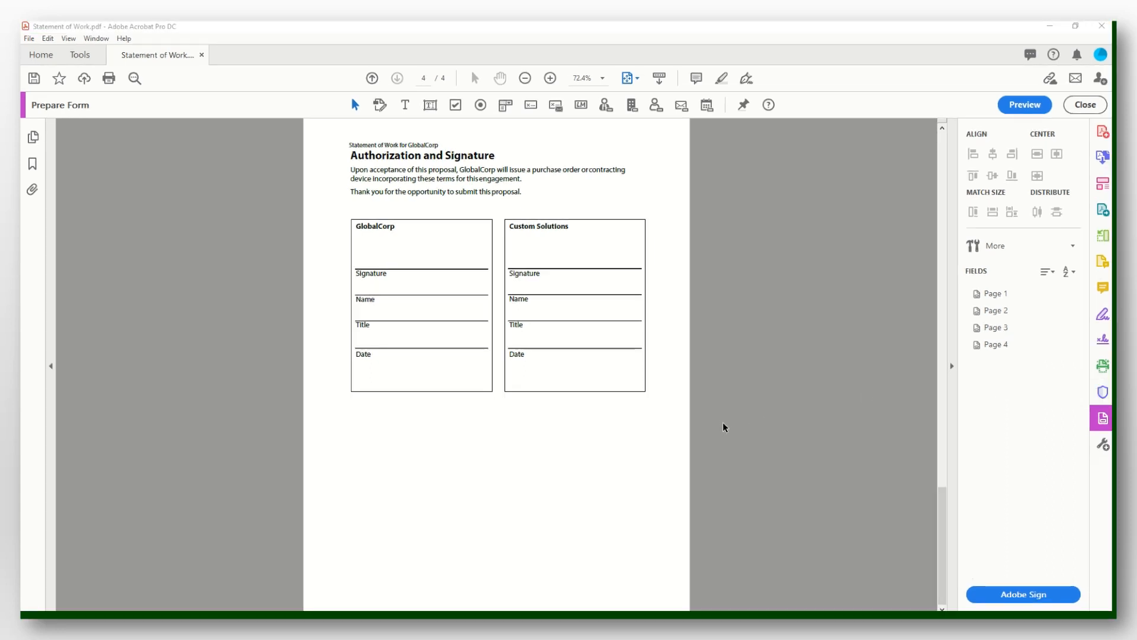
left_click(550, 78)
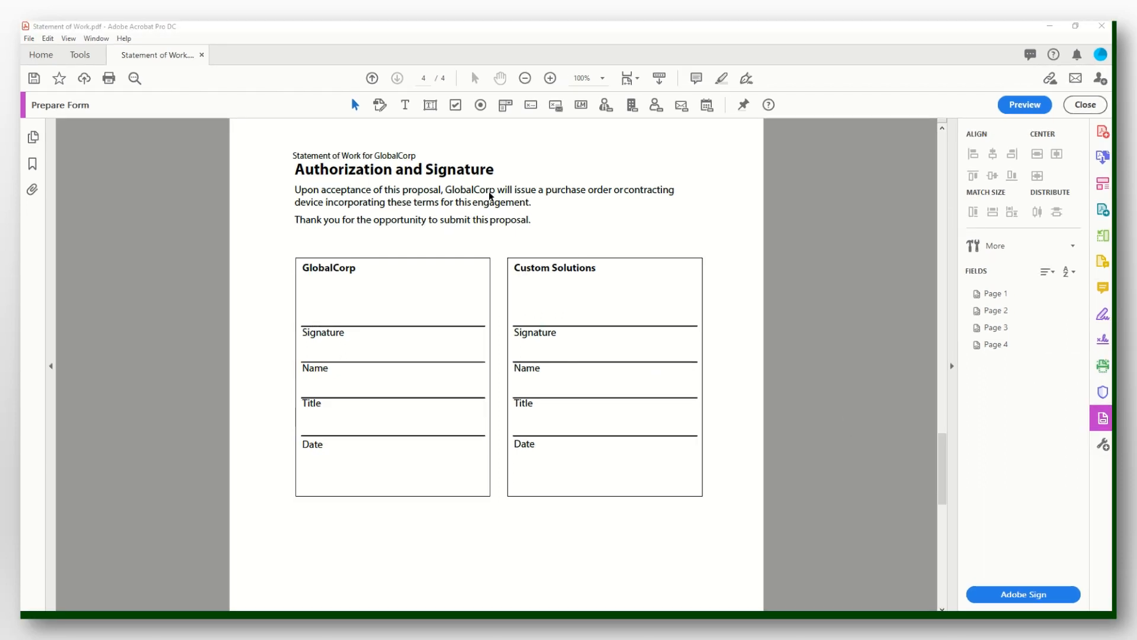
Place a Signer signature field above GlobalCorp's Signature line.
left_click(531, 107)
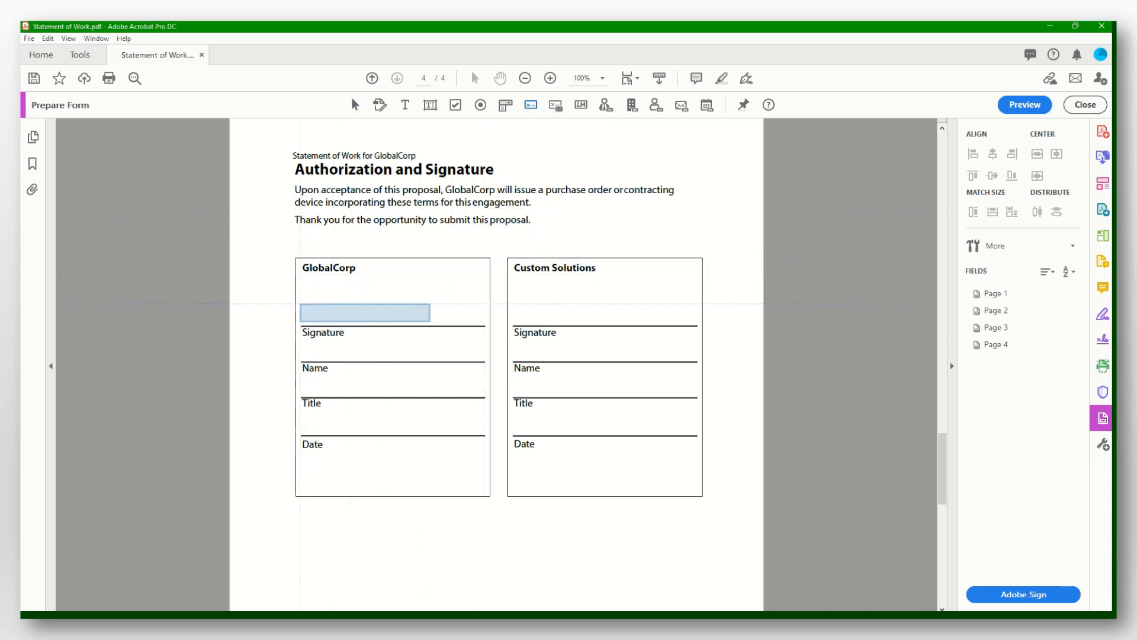
left_click(300, 304)
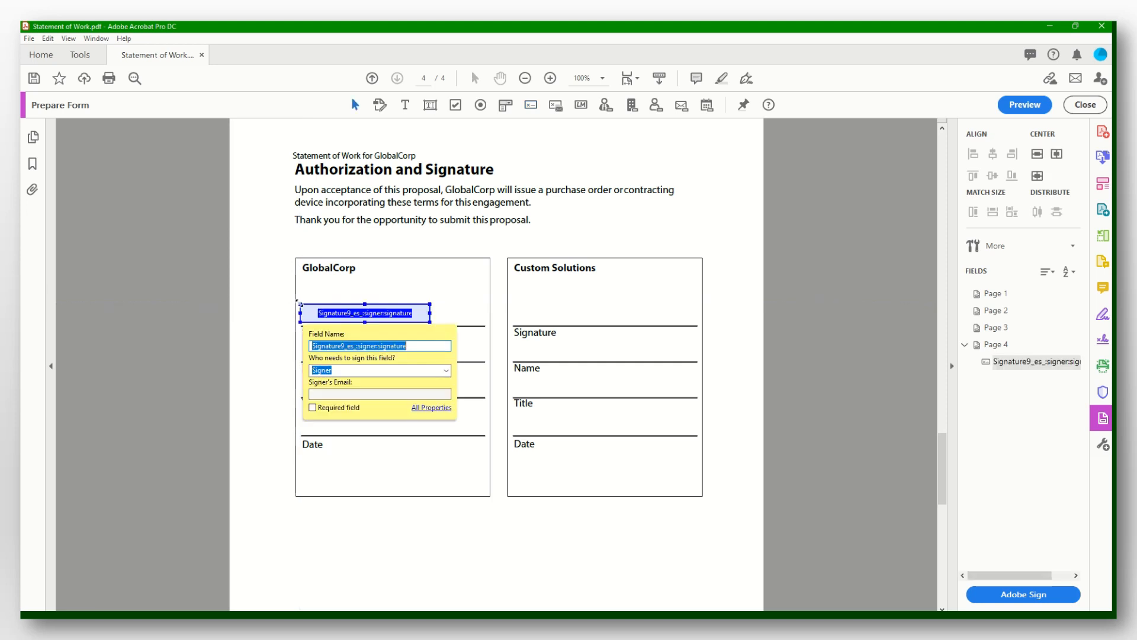
left_click(447, 371)
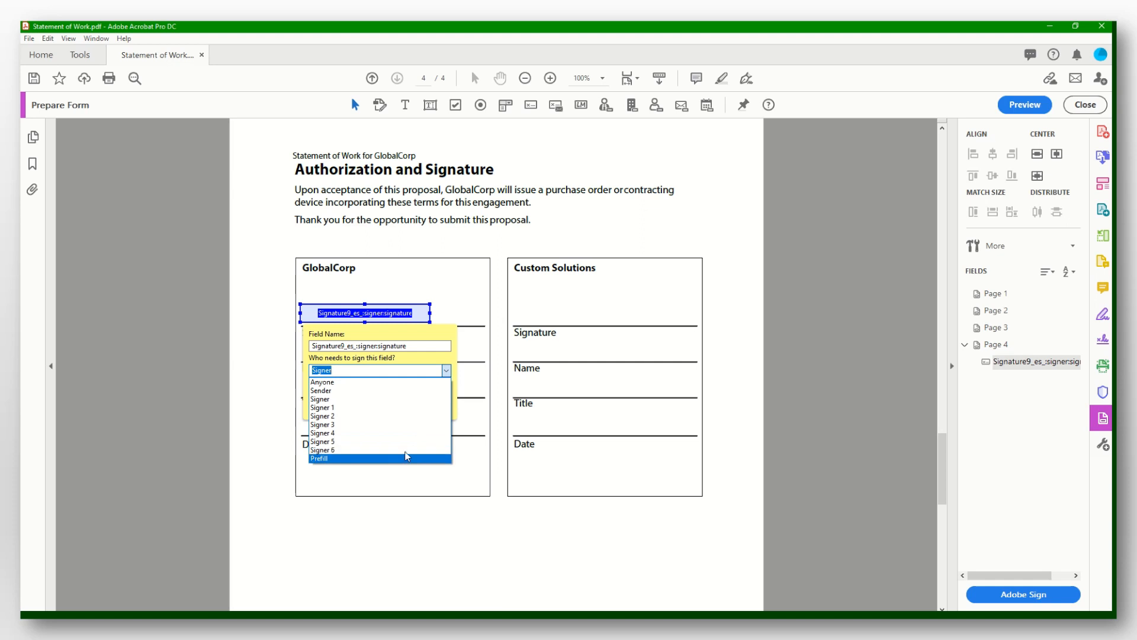
left_click(405, 399)
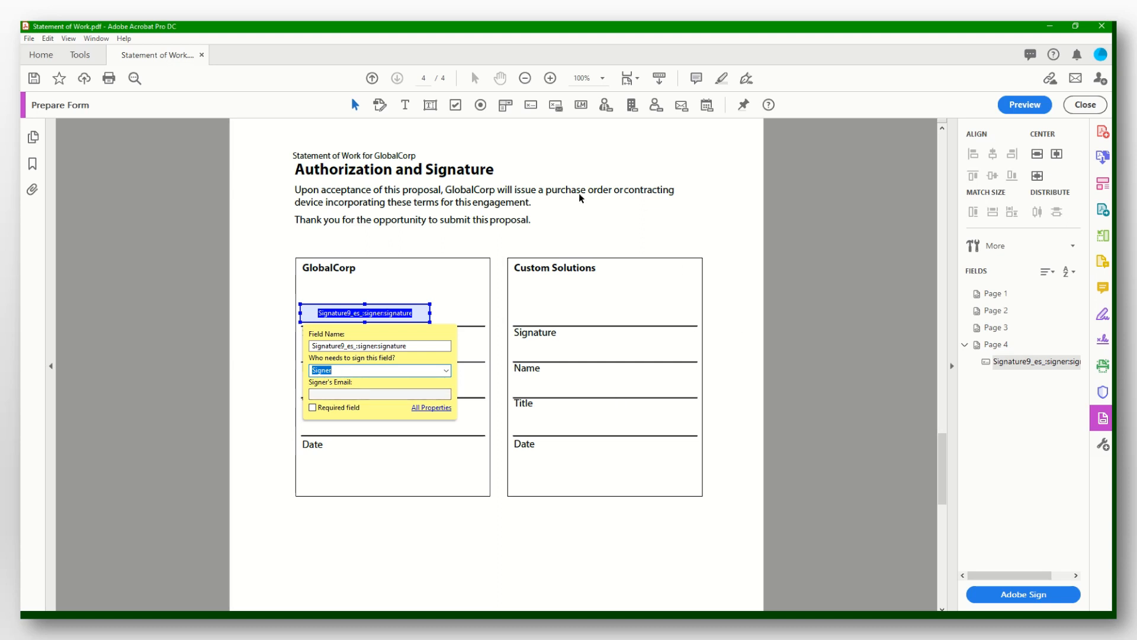
Add name, title and date fields on GlobalCorp's Name, Title and Date lines.
left_click(655, 107)
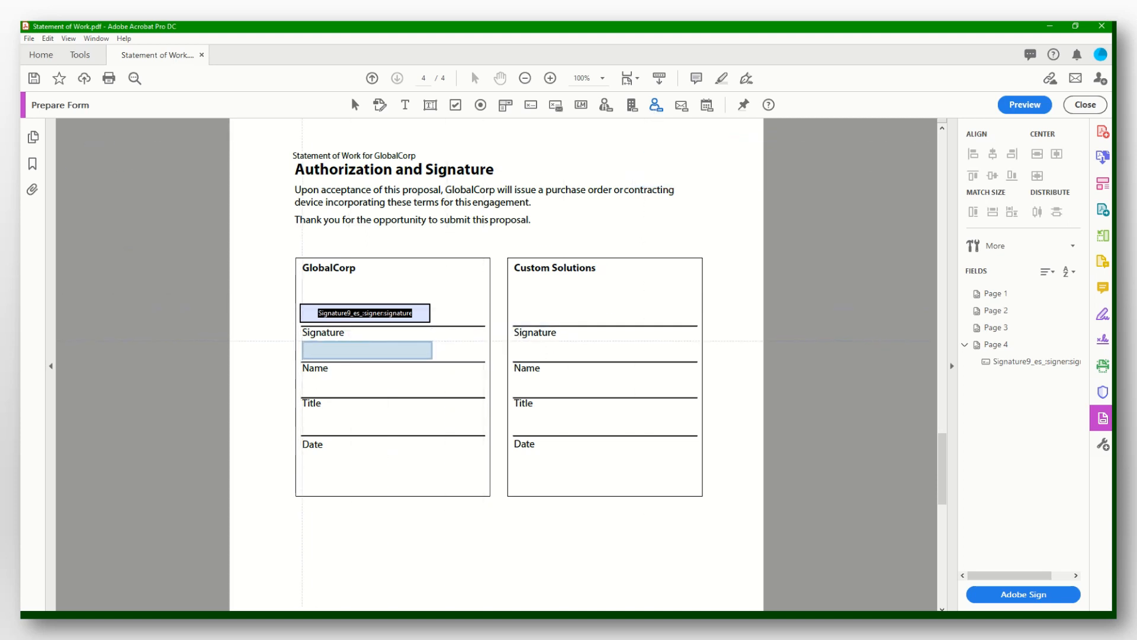
left_click(366, 350)
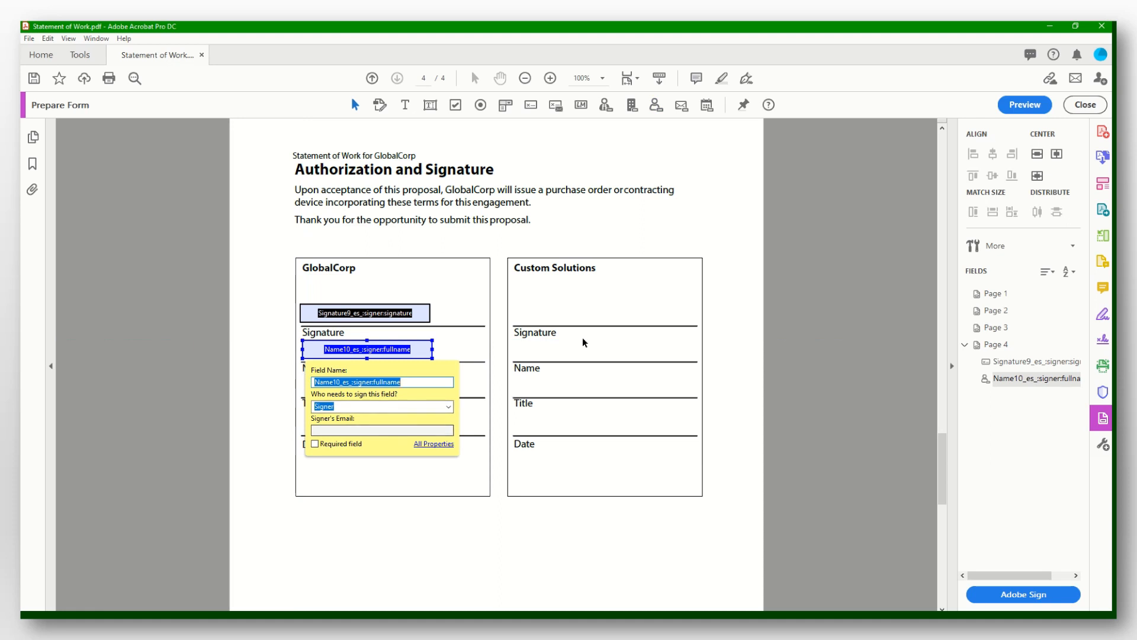
left_click(604, 108)
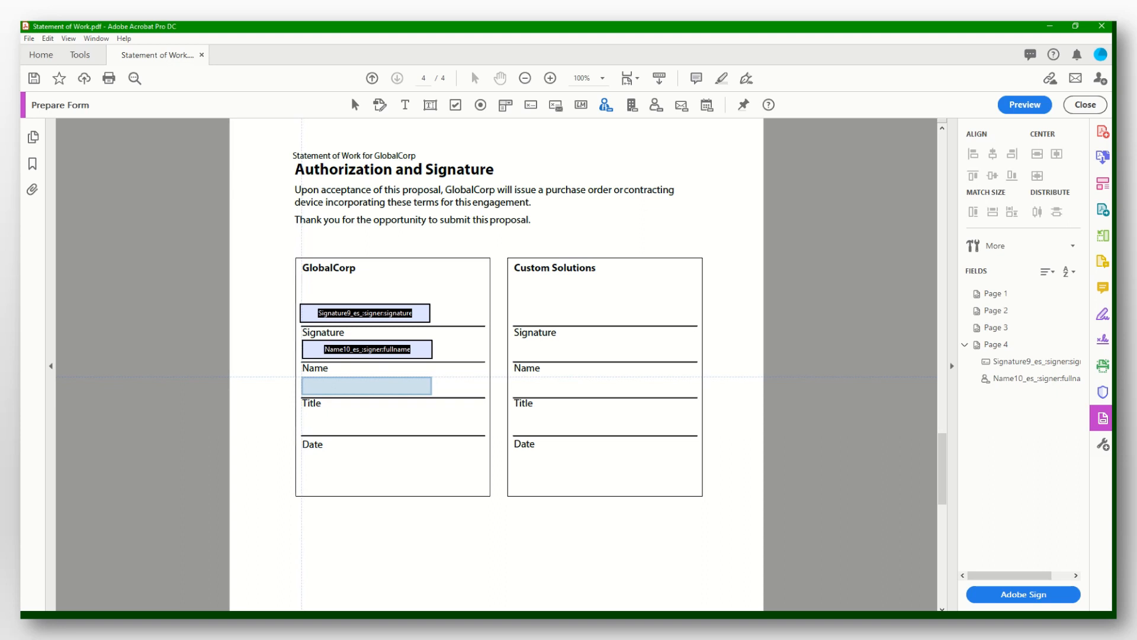
left_click(303, 378)
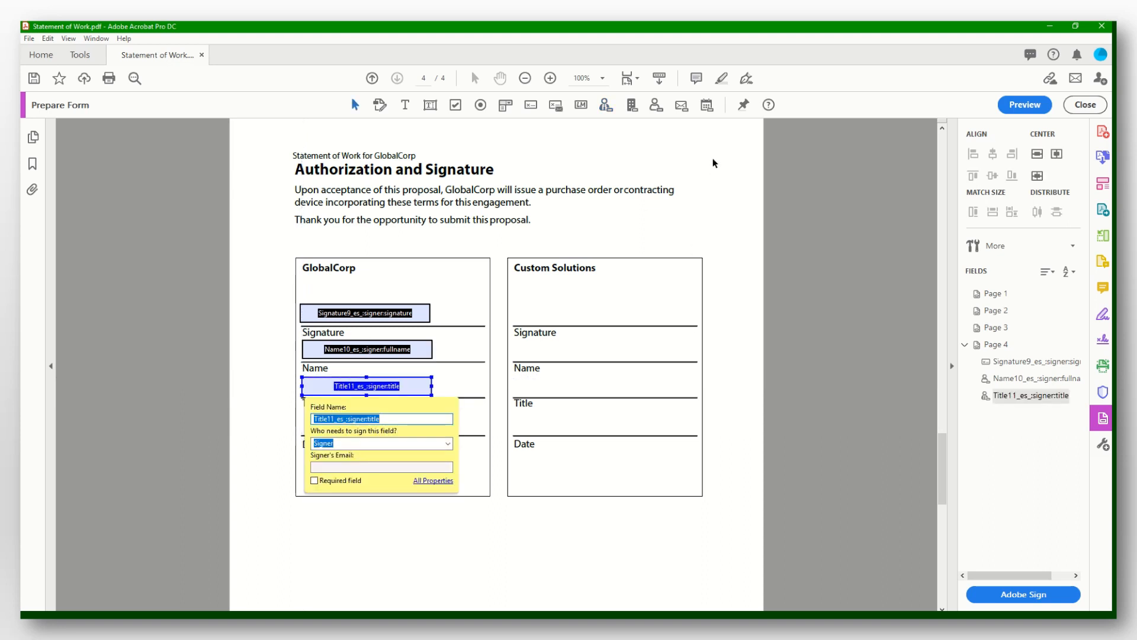
left_click(709, 106)
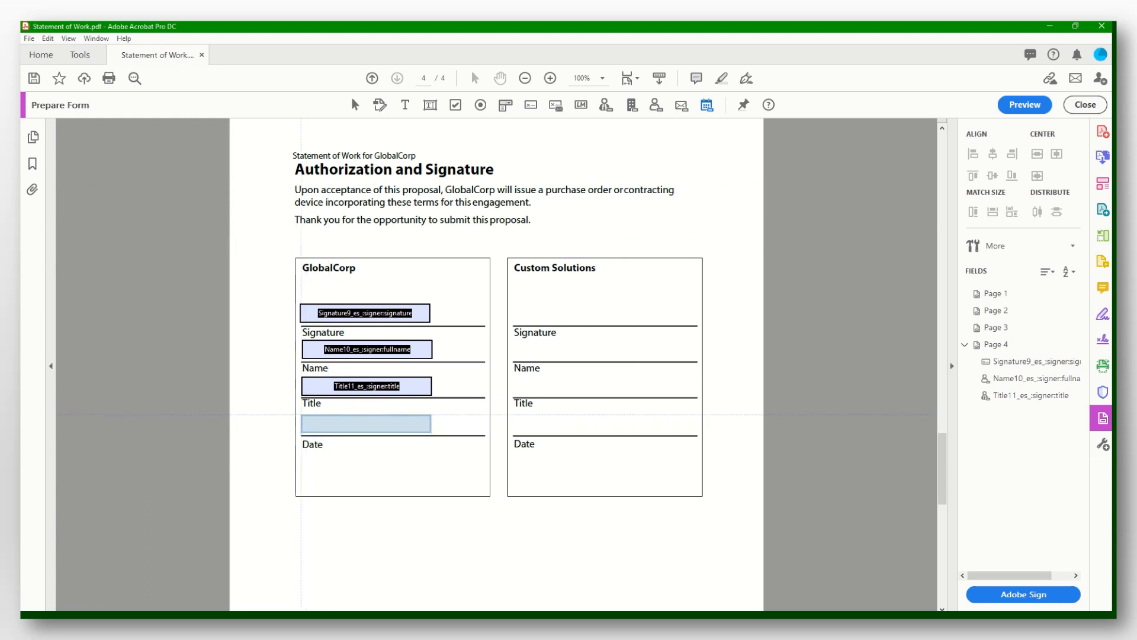
left_click(302, 416)
left_click(339, 481)
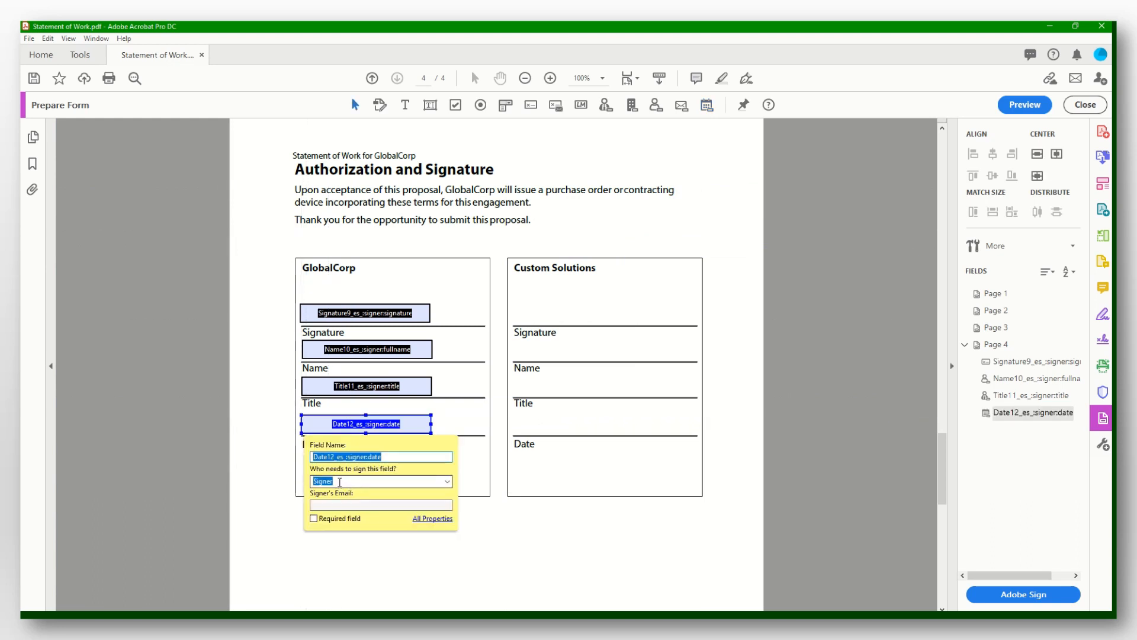
left_click(520, 534)
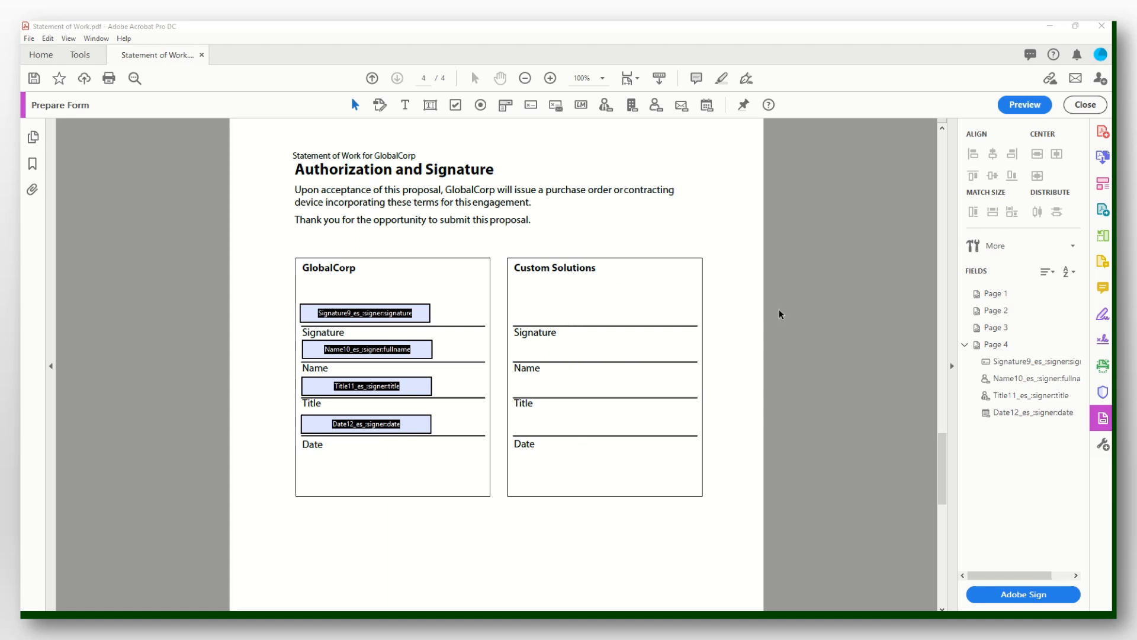
Place signature and name fields in the Custom Solutions box, both assigned to Sender.
left_click(531, 105)
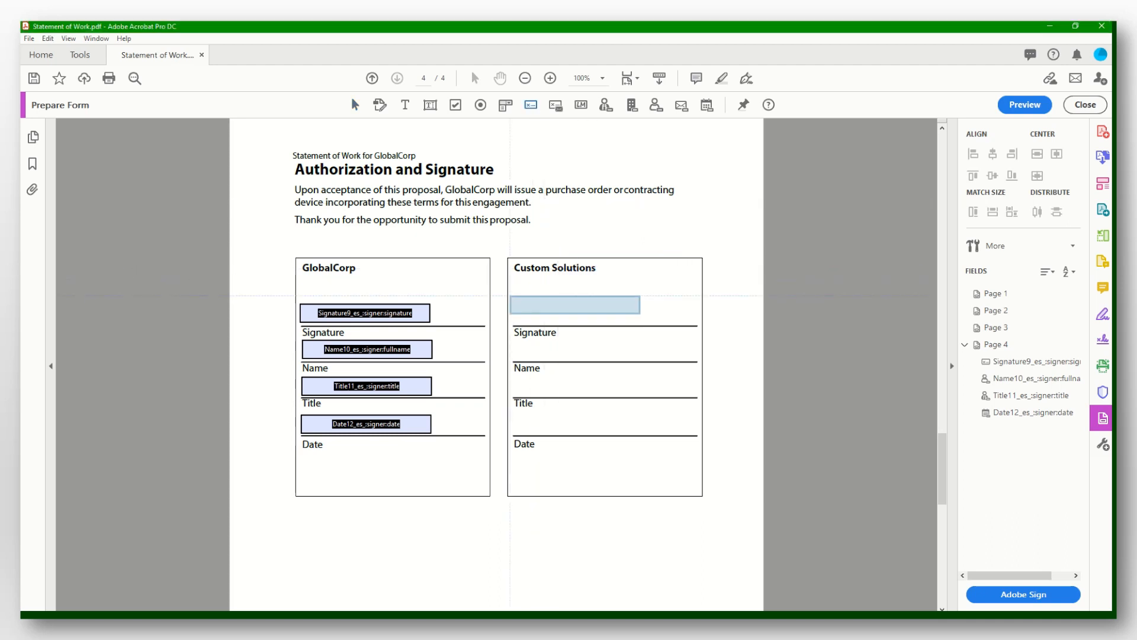
left_click(512, 303)
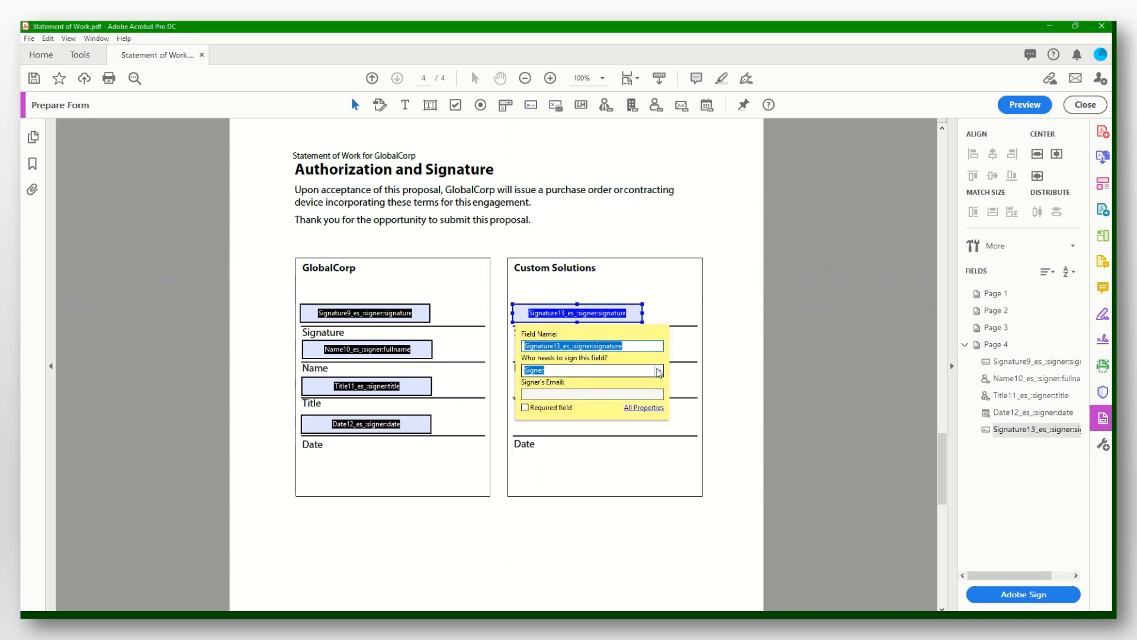
left_click(658, 371)
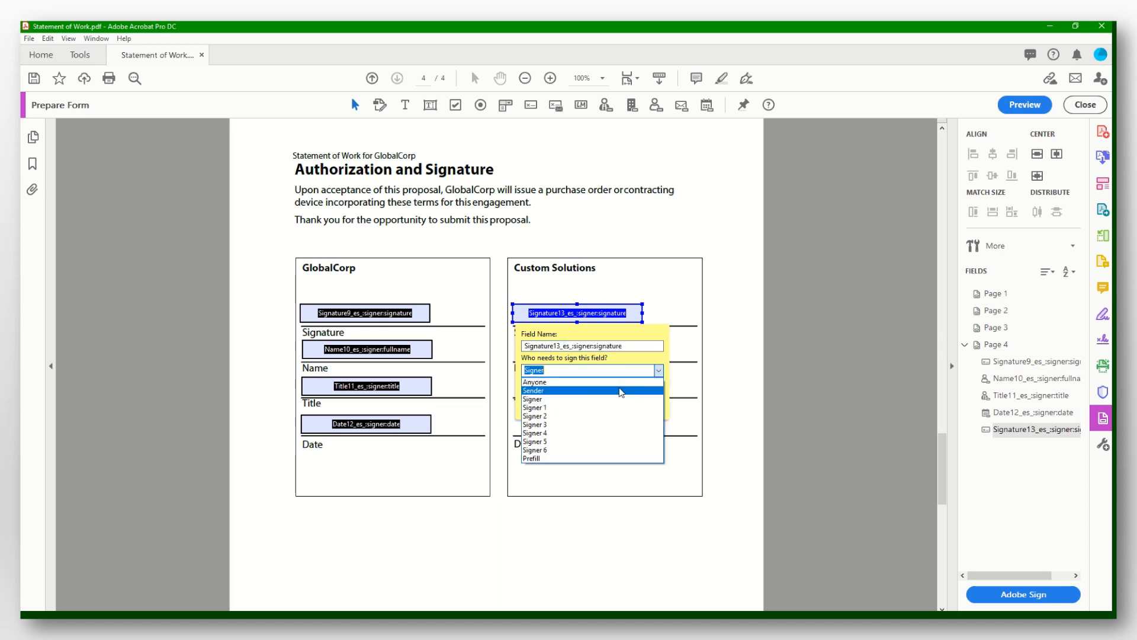
left_click(621, 391)
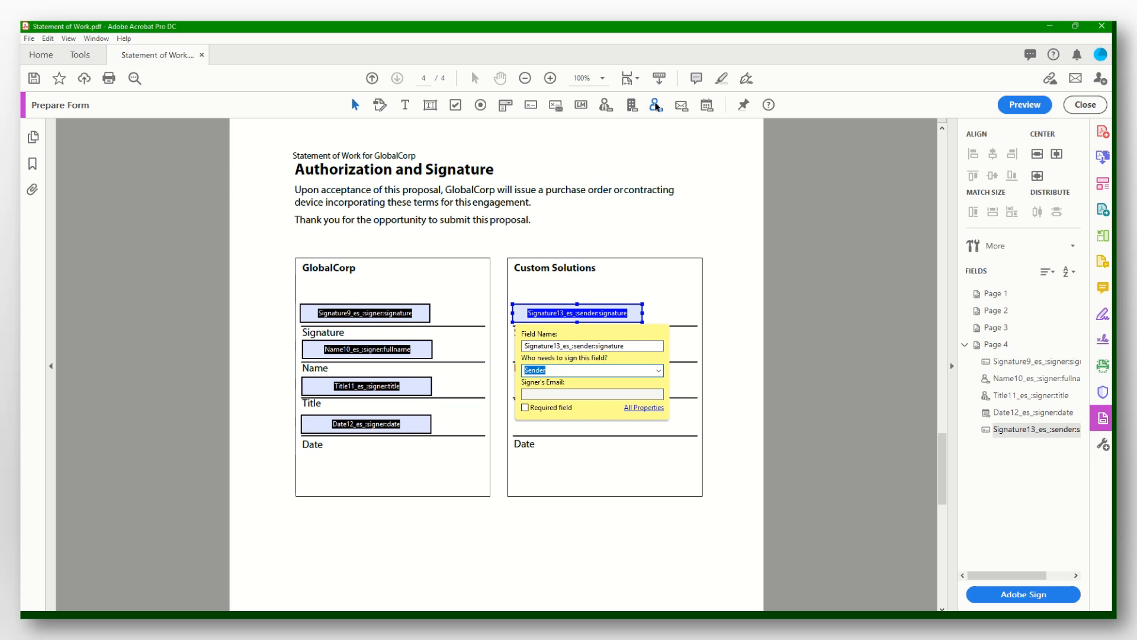
left_click(656, 105)
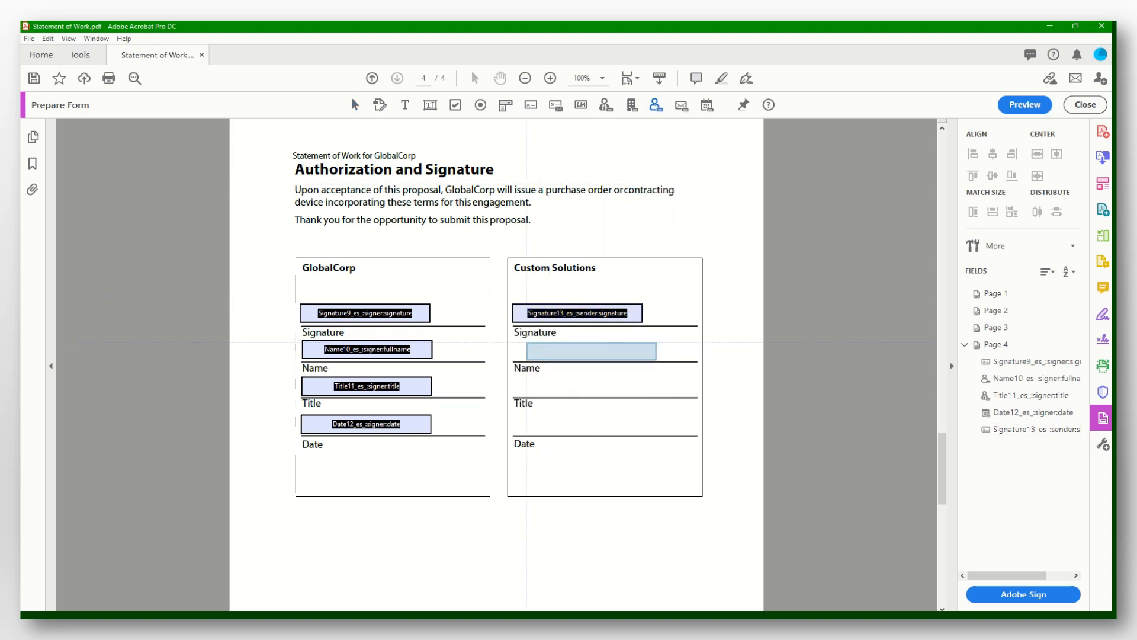
left_click(513, 342)
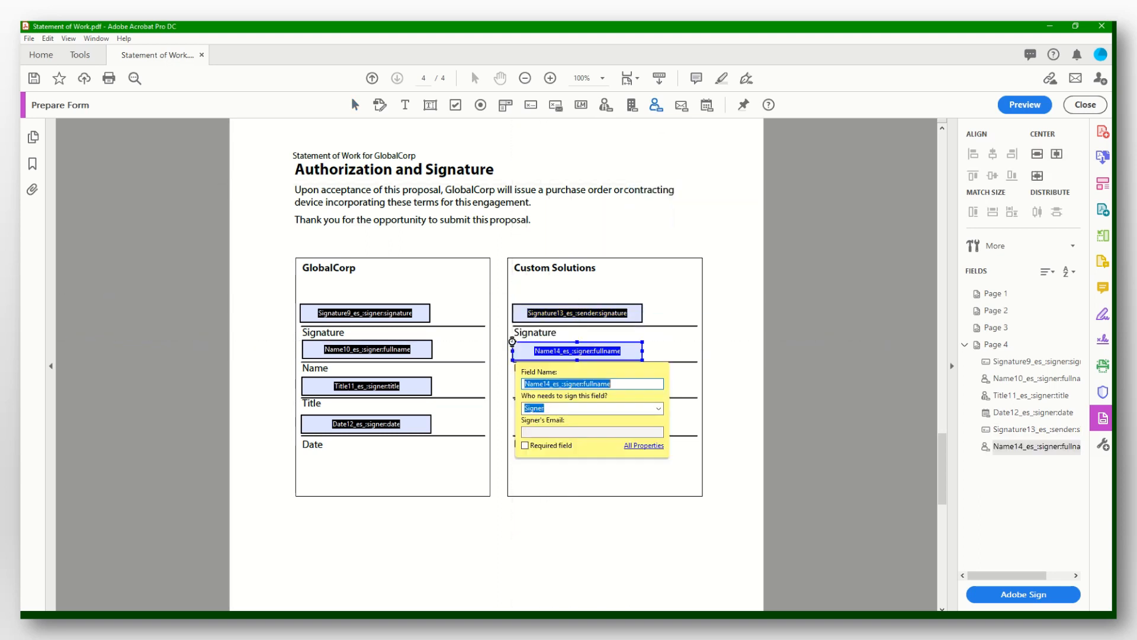
left_click(658, 408)
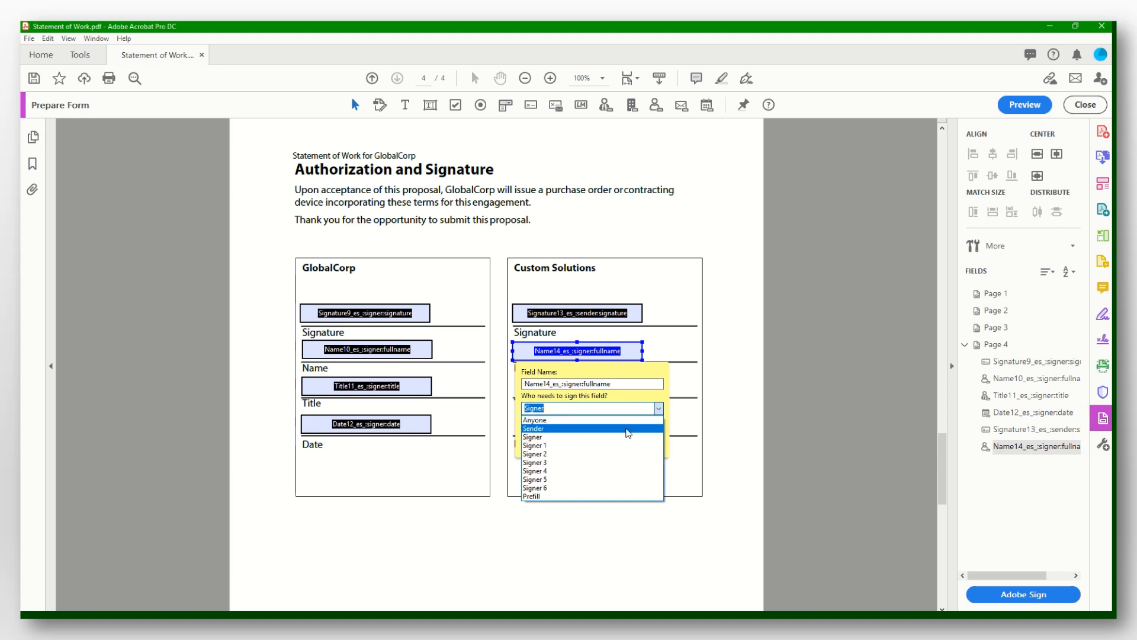
left_click(629, 428)
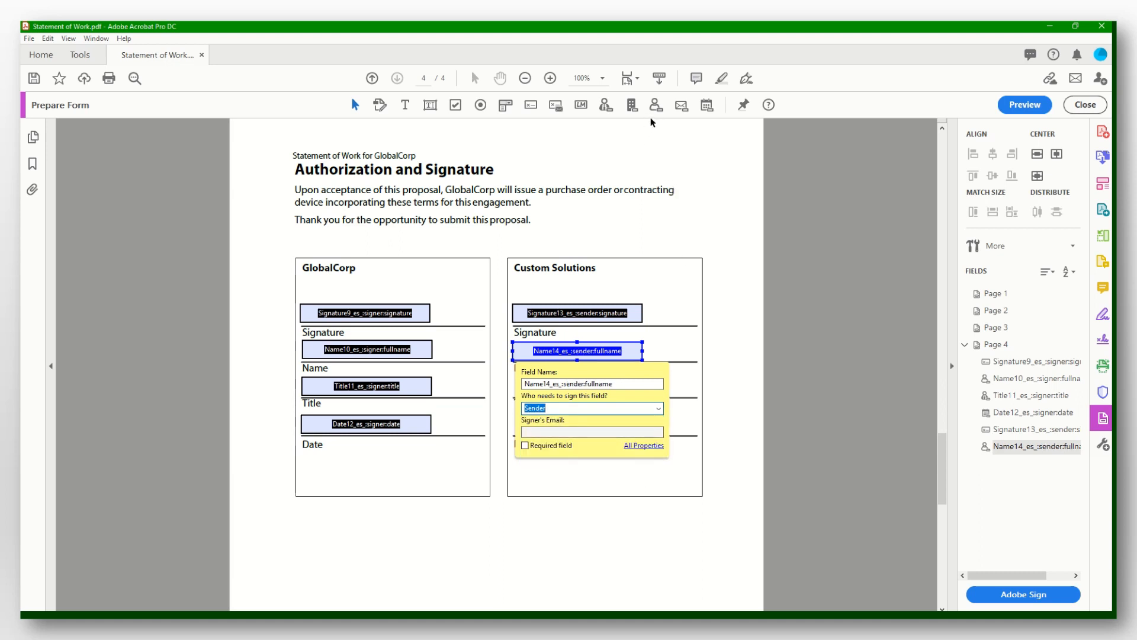
Add Sender-assigned title and date fields on the Custom Solutions Title and Date lines.
left_click(605, 106)
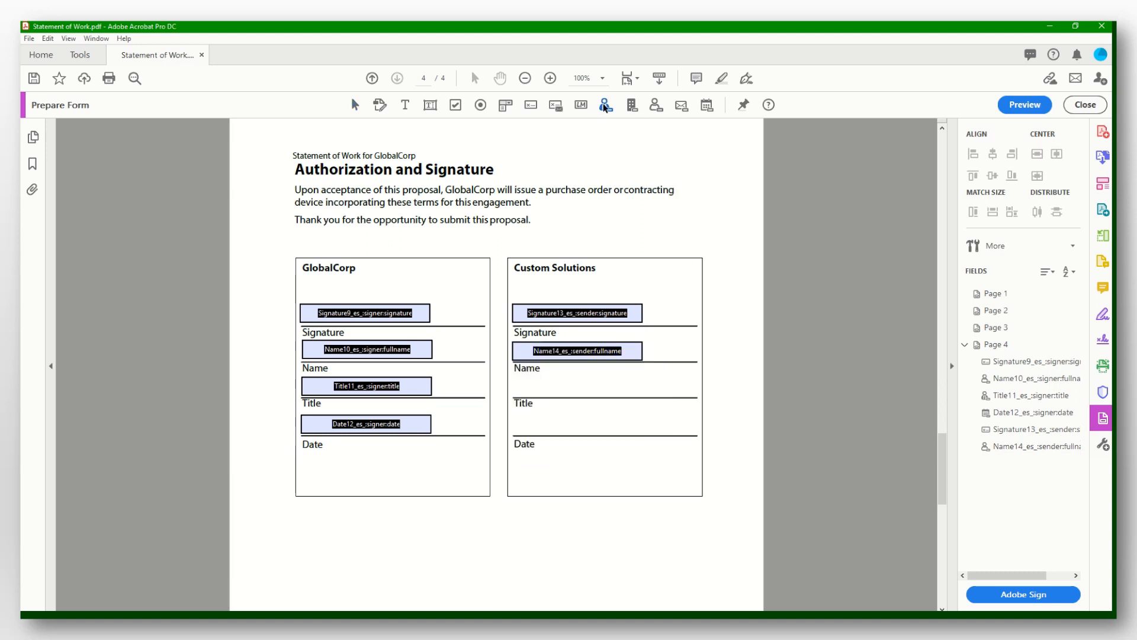
left_click(513, 379)
left_click(660, 444)
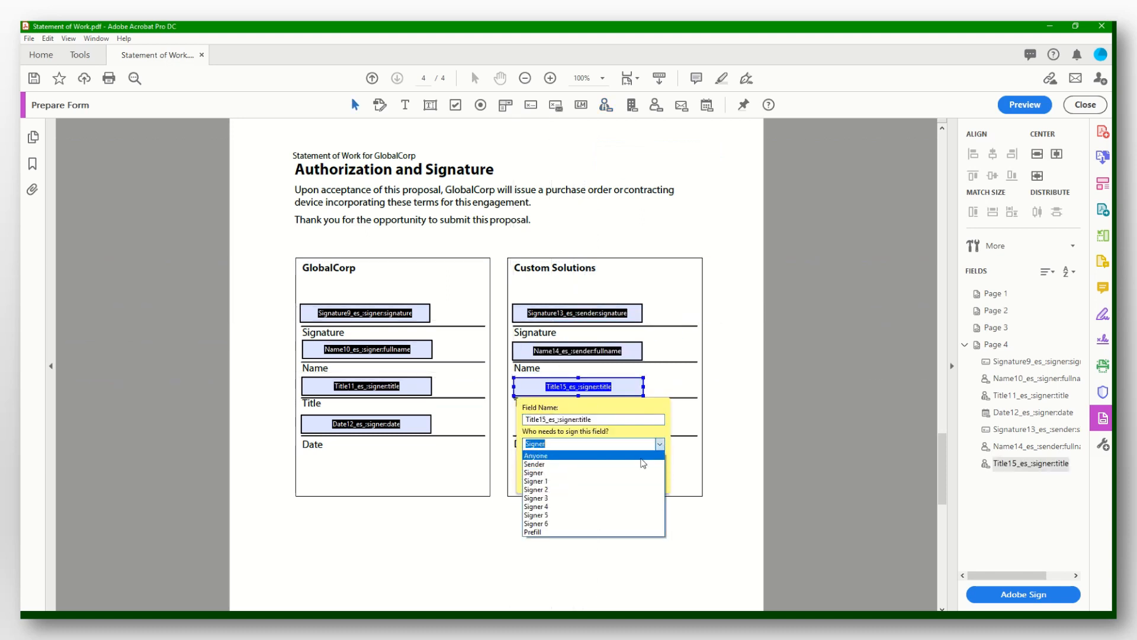
left_click(640, 466)
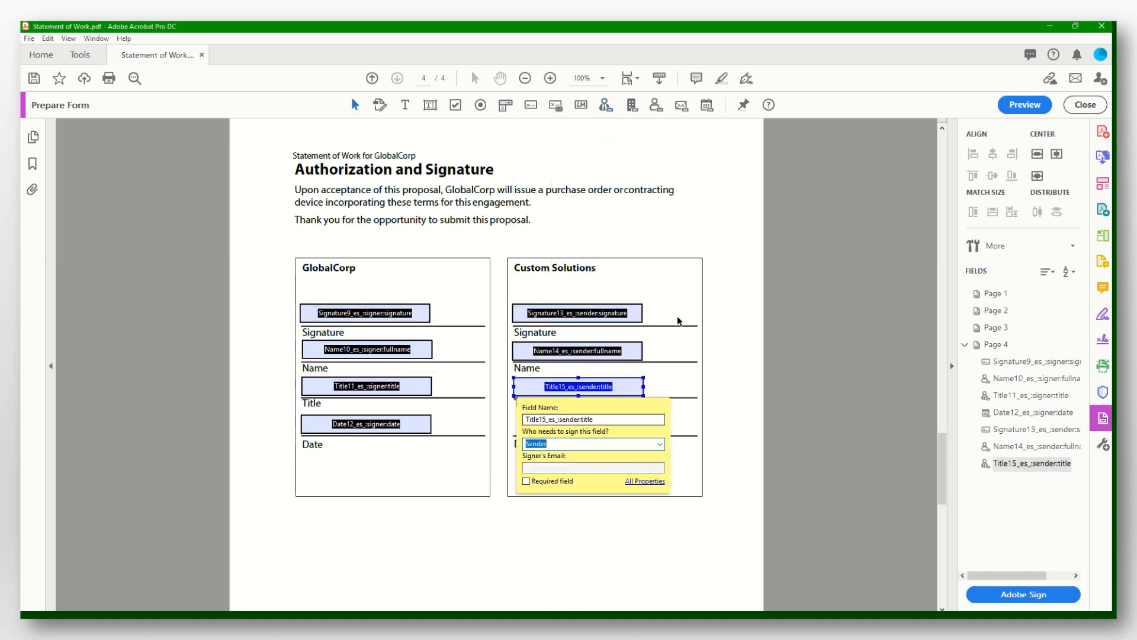
left_click(706, 105)
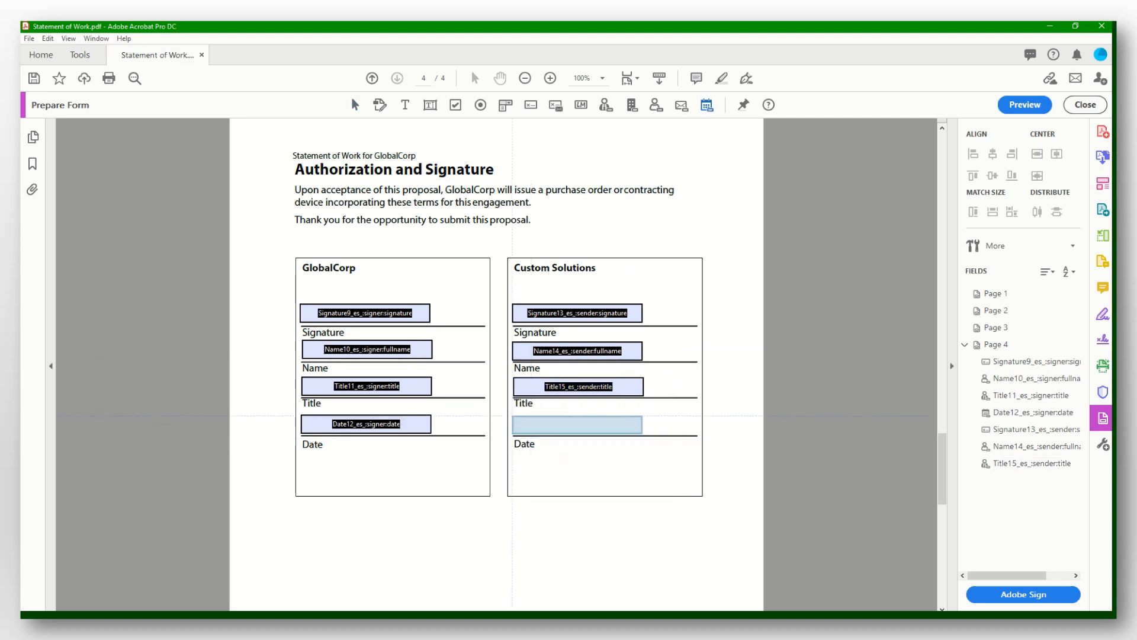
left_click(513, 417)
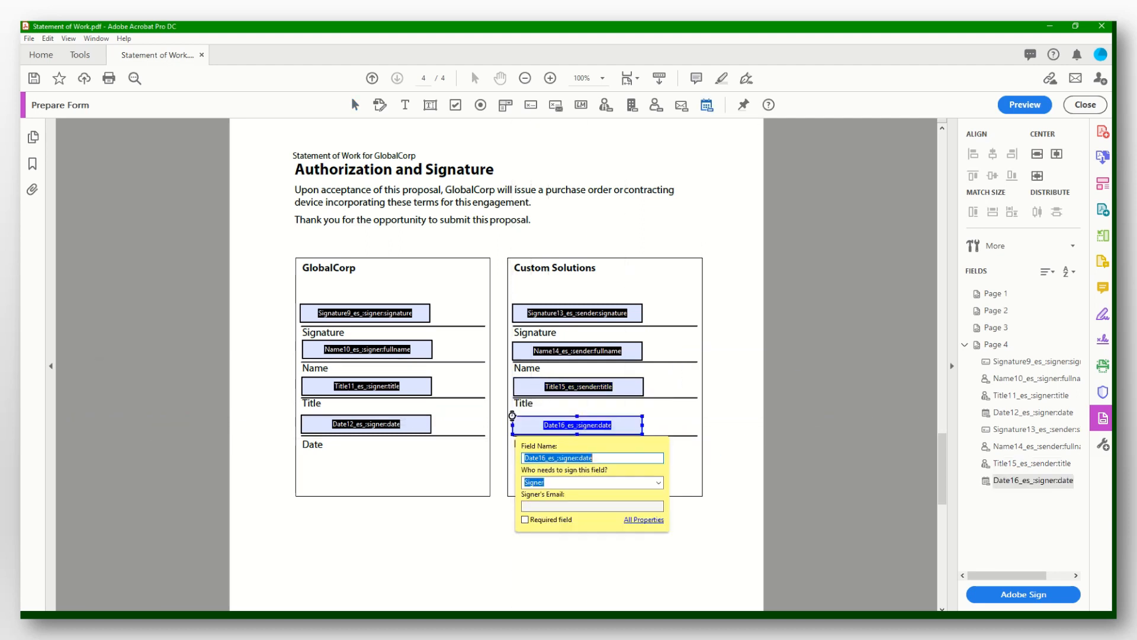
left_click(647, 482)
left_click(603, 503)
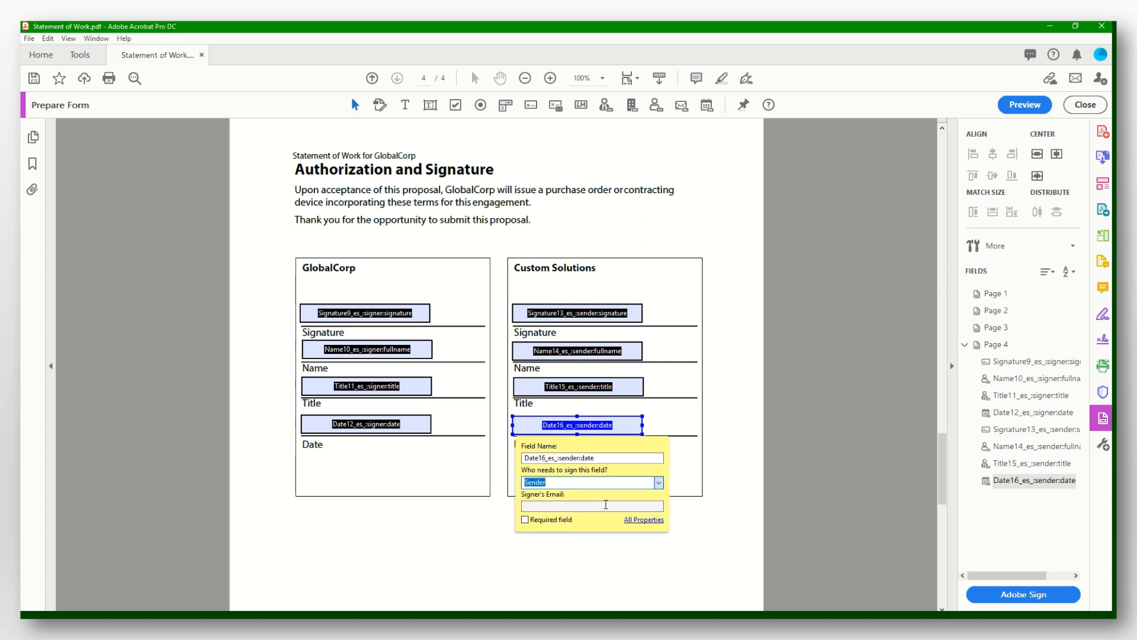
left_click(724, 535)
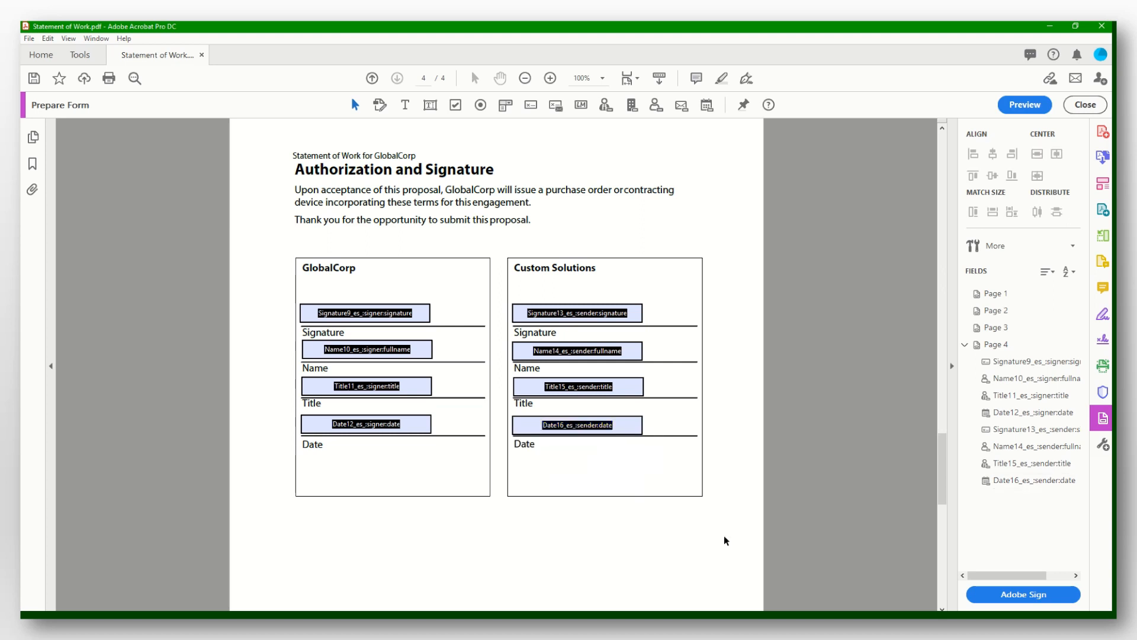
left_click(825, 424)
Save the prepared form to Downloads as the author's name followed by ' - Lab 8 - Part 2'.
left_click(28, 38)
left_click(105, 129)
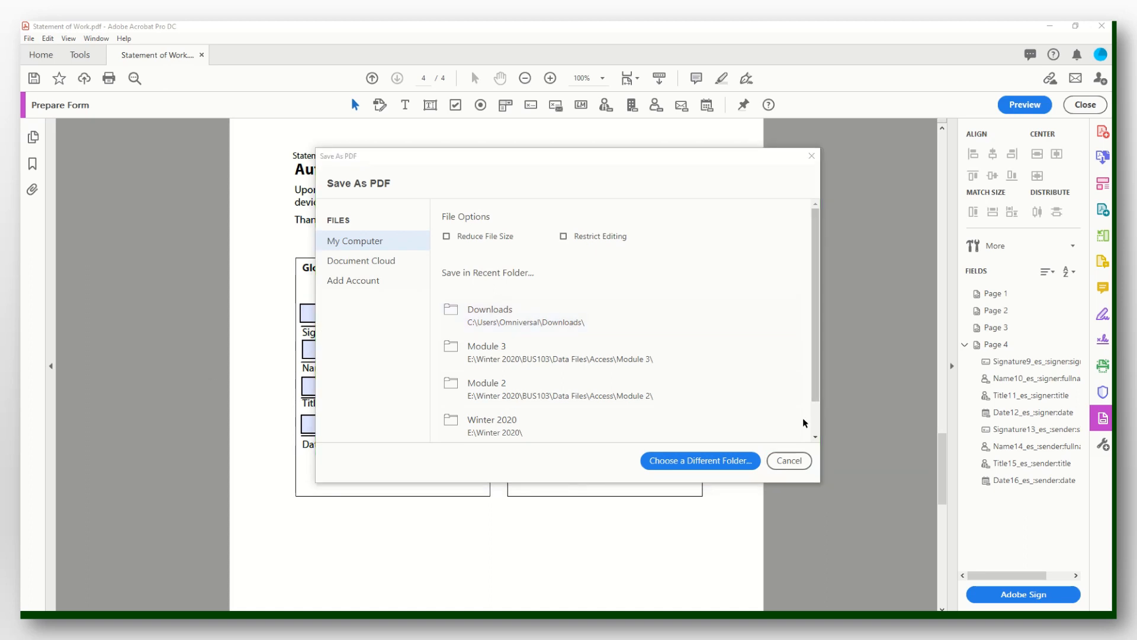
left_click(586, 322)
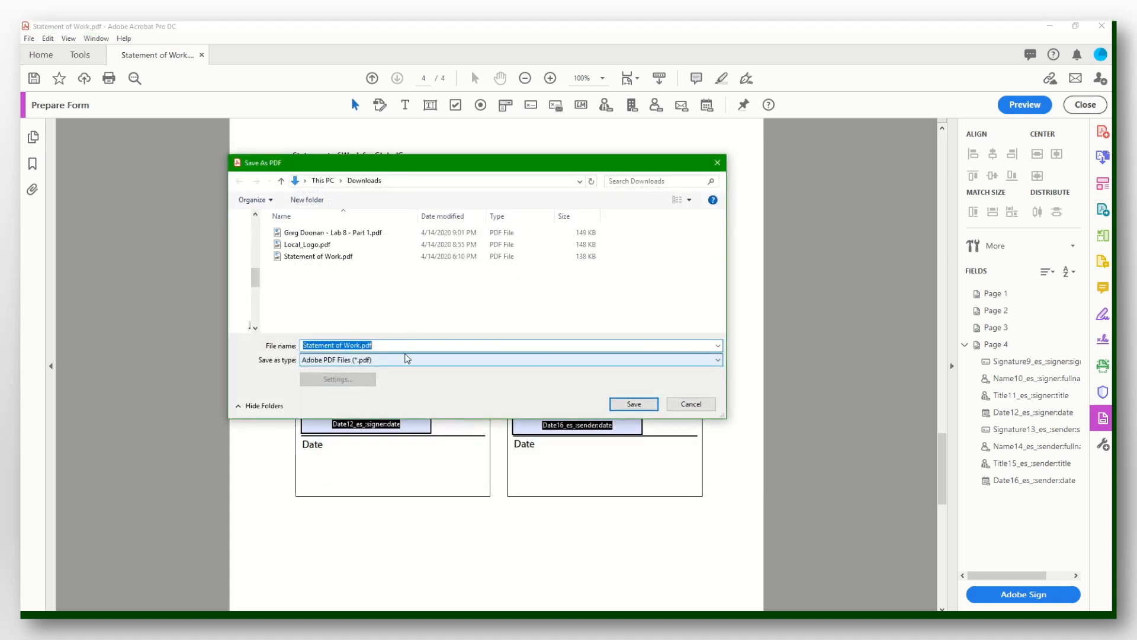
type("Greg Doonan - Lab 8 - Part 2")
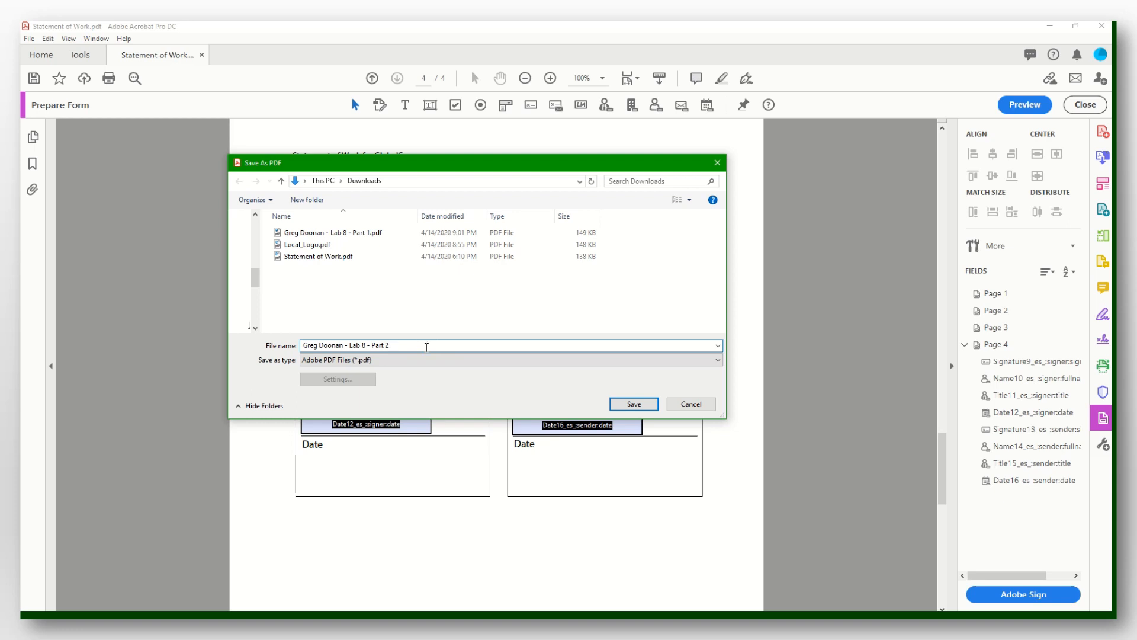
left_click(633, 404)
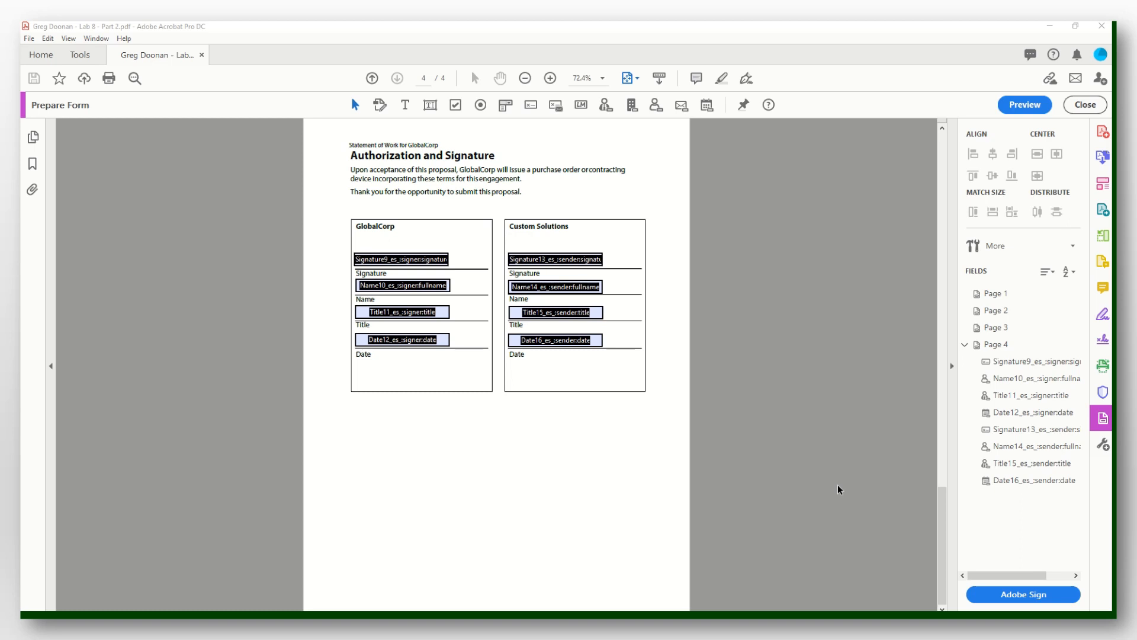
Start an Adobe Sign request for the saved form and expand the full recipient form.
left_click(1017, 595)
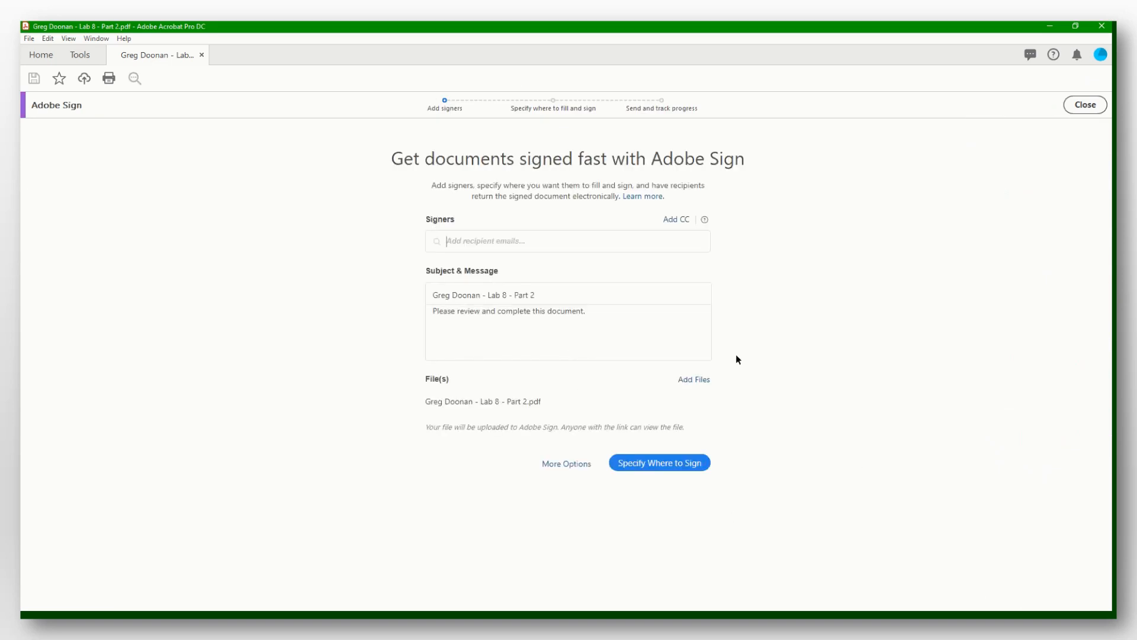
left_click(562, 465)
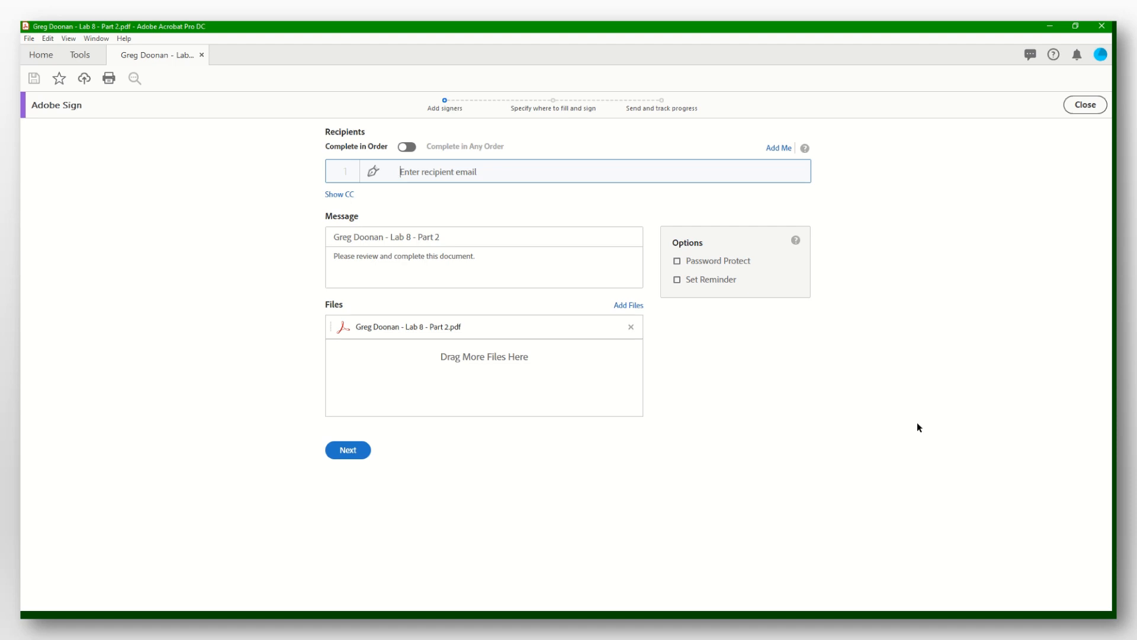
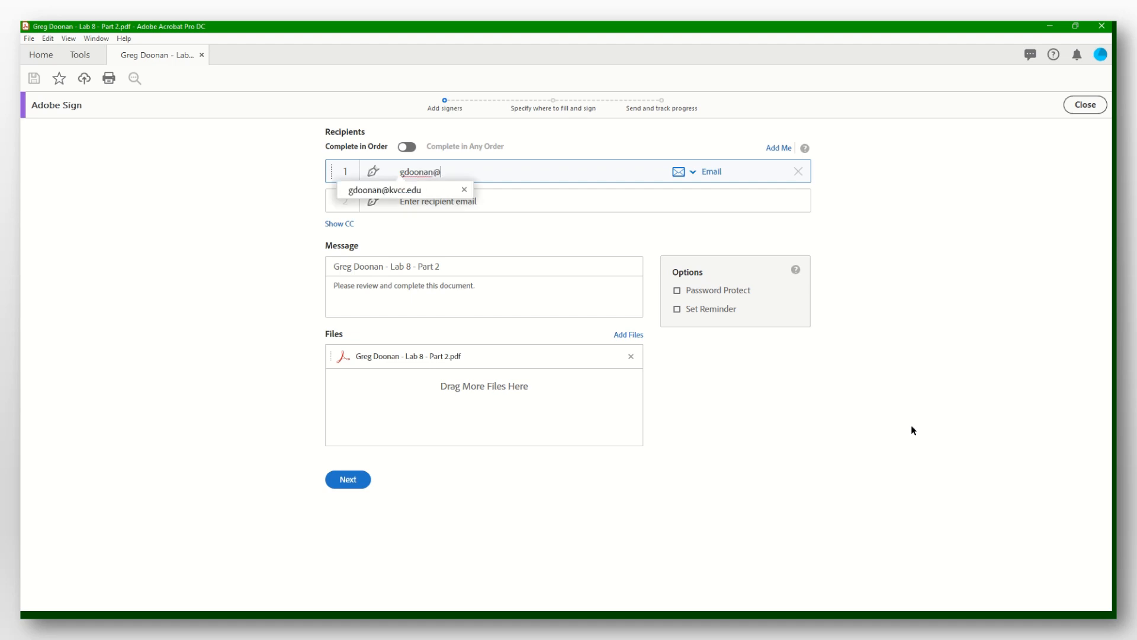
Enter the first signer's school e-mail address as recipient one.
left_click(402, 192)
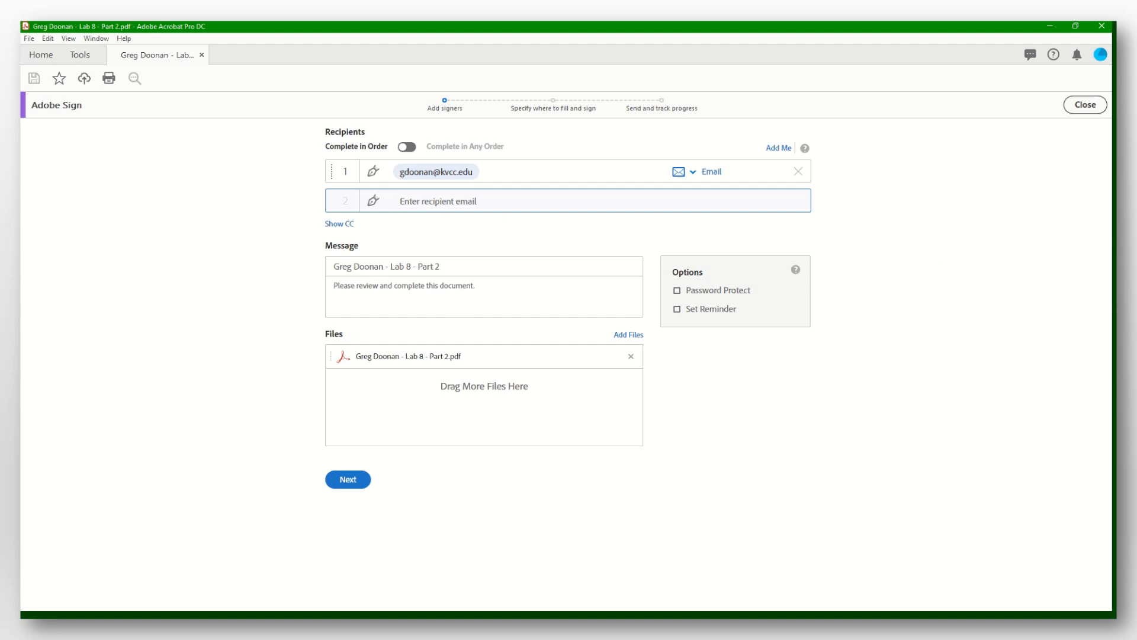
Add yourself as the second signer and continue to placing signature fields.
type("pro")
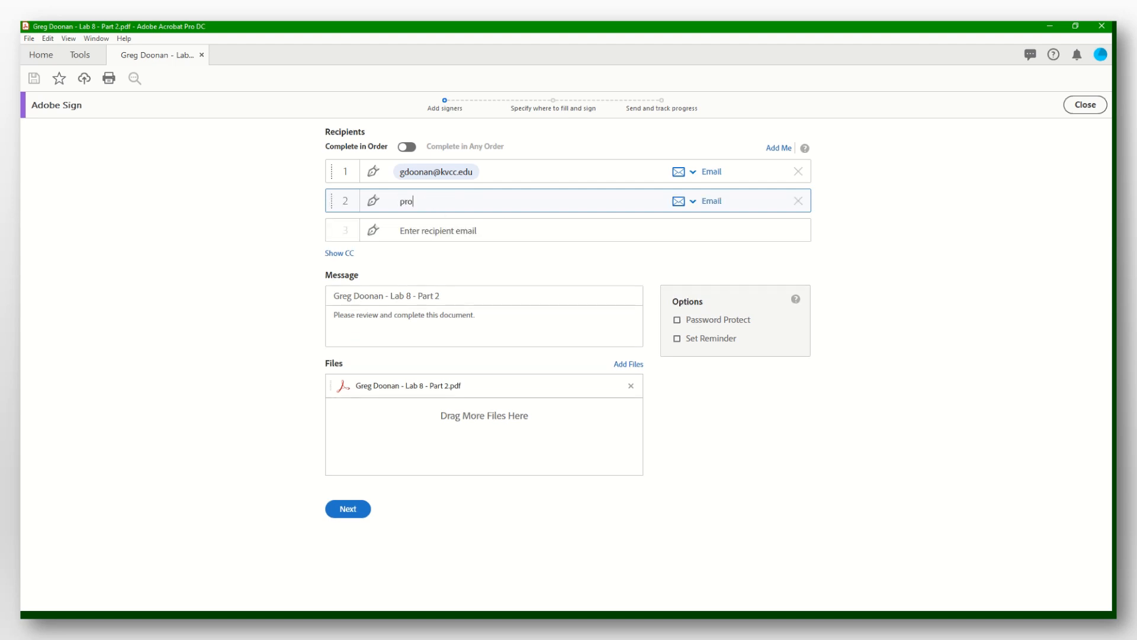
left_click(450, 221)
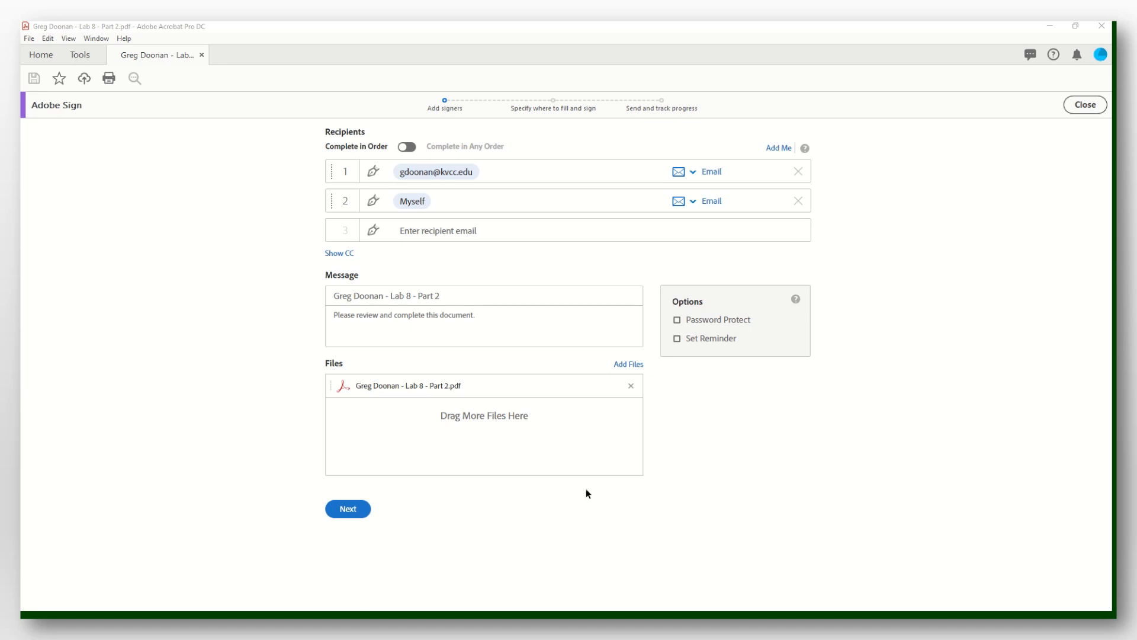
left_click(507, 320)
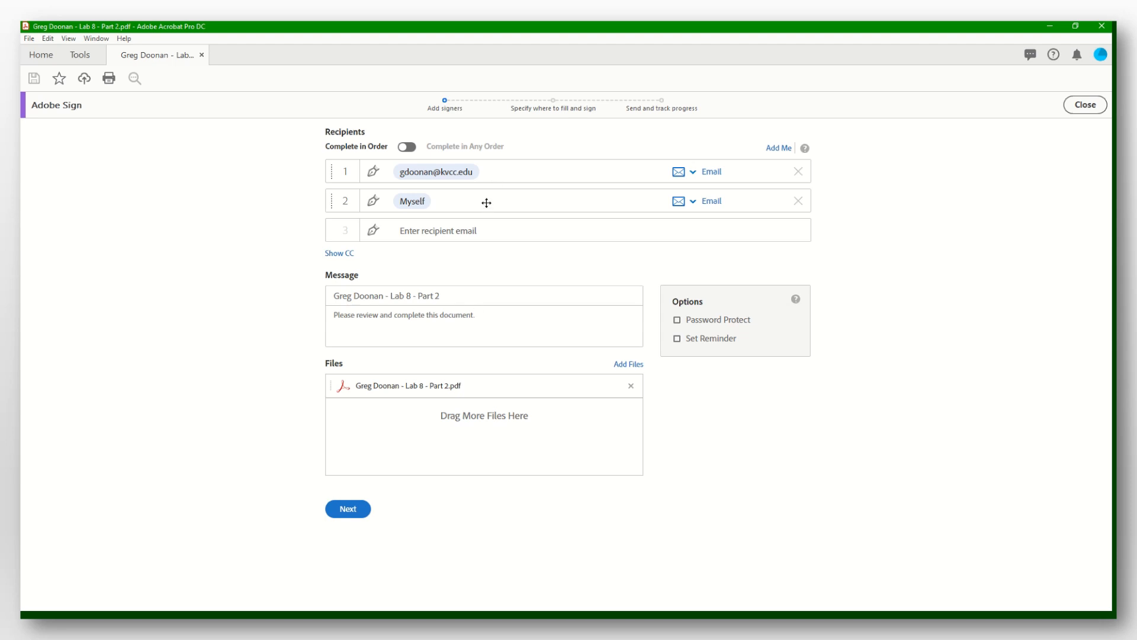
left_click(359, 508)
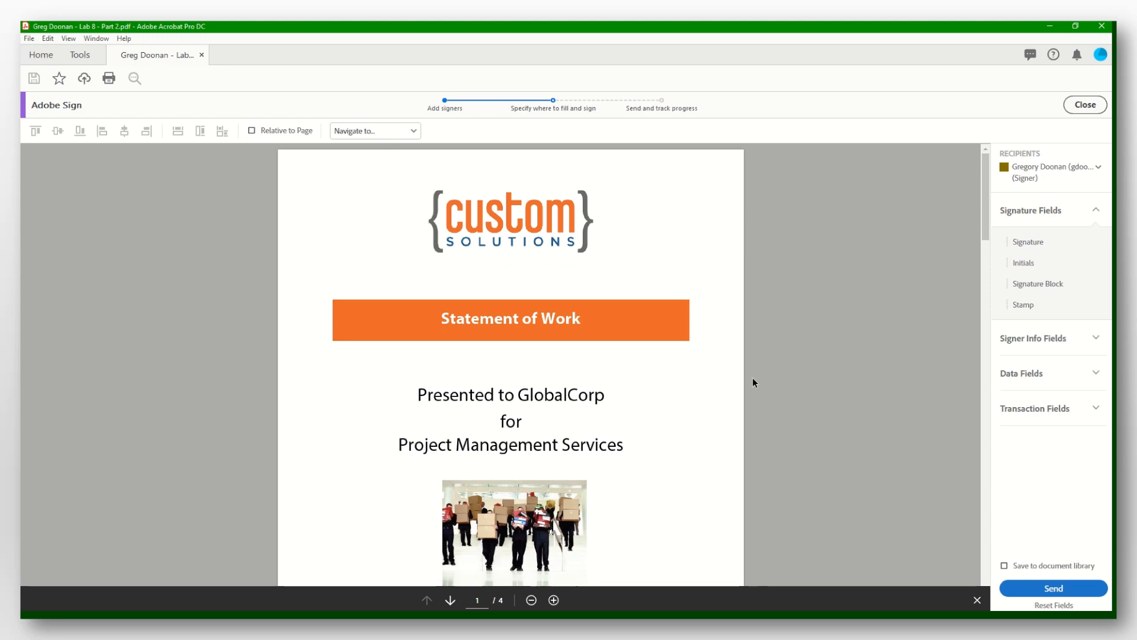
Review the placed signature fields on page 4 and send the agreement for signature.
scroll(730, 375, "down", 20)
scroll(730, 375, "up", 15)
scroll(729, 376, "down", 10)
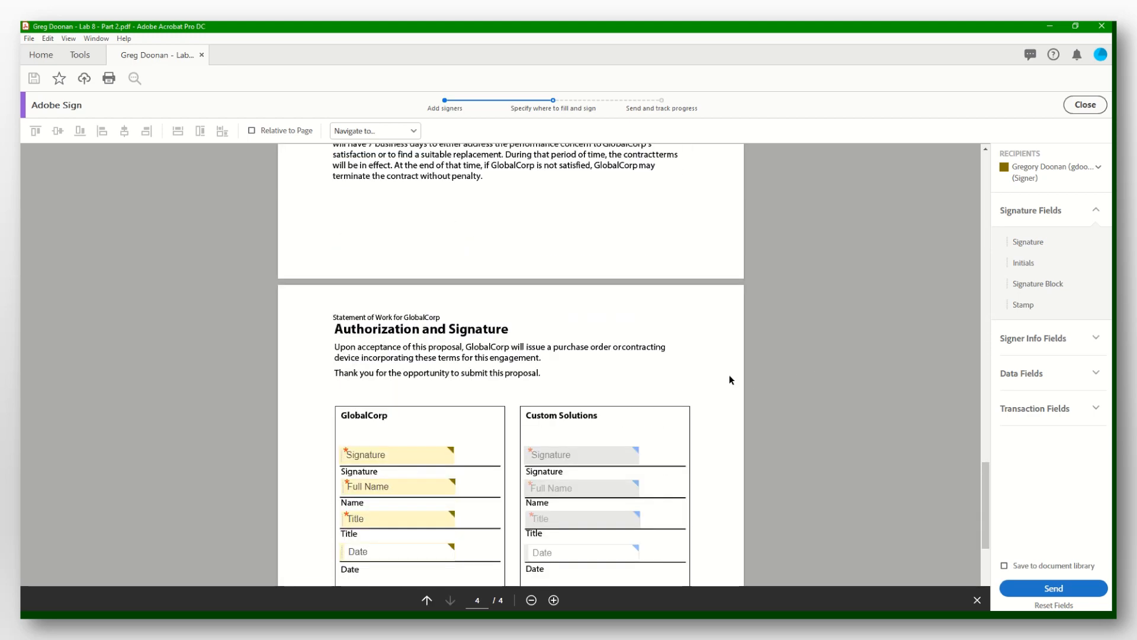
scroll(730, 377, "down", 5)
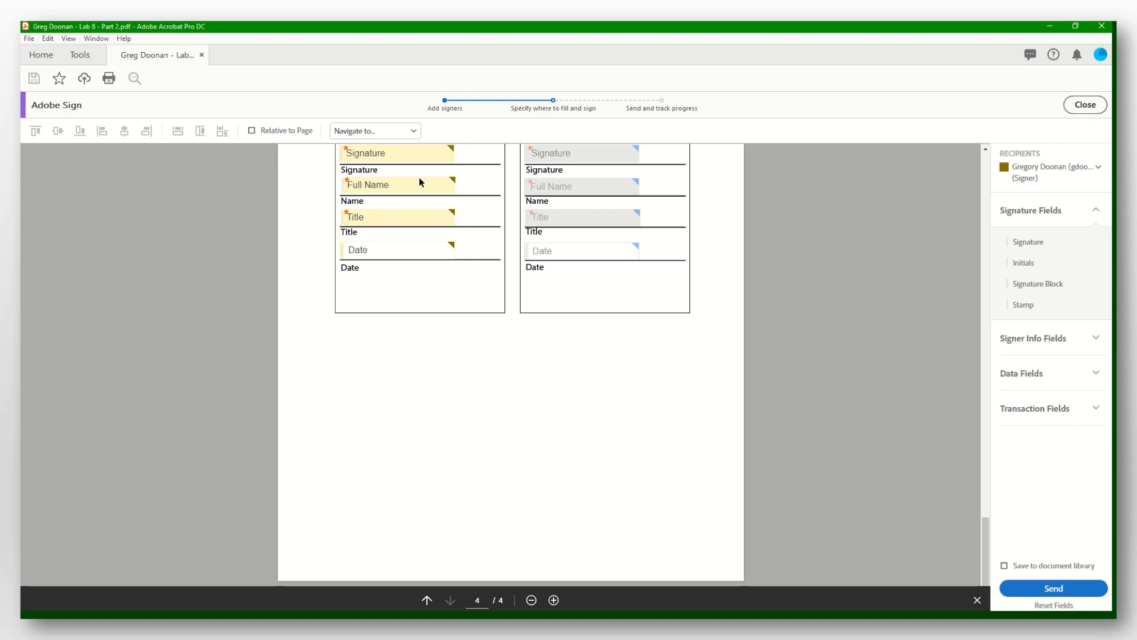
left_click(1065, 593)
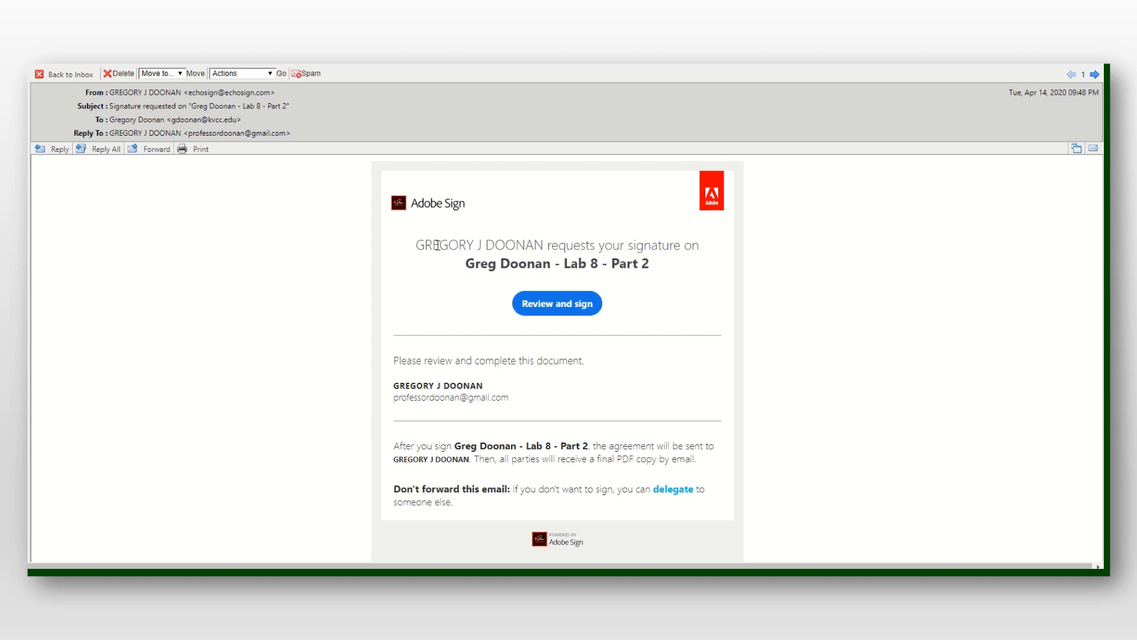
Open the 'Lab 8 - Part 2' Statement of Work from the e-mail's Review and sign link.
left_click(558, 305)
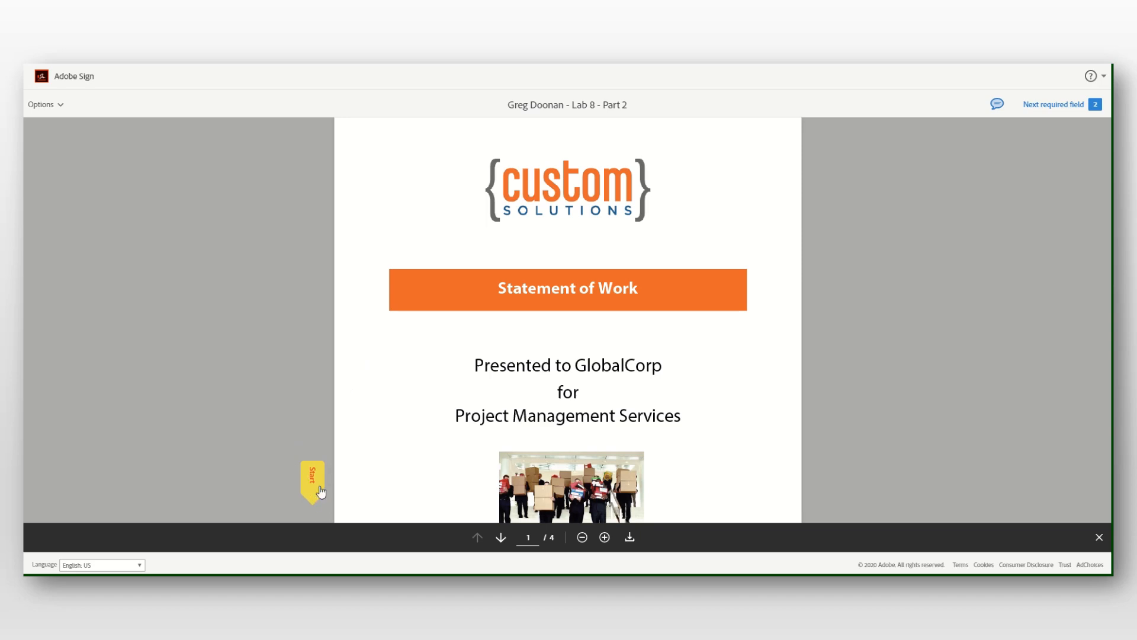
Apply a hand-drawn signature to the GlobalCorp signature field on page 4.
scroll(357, 420, "down", 3)
scroll(357, 419, "down", 15)
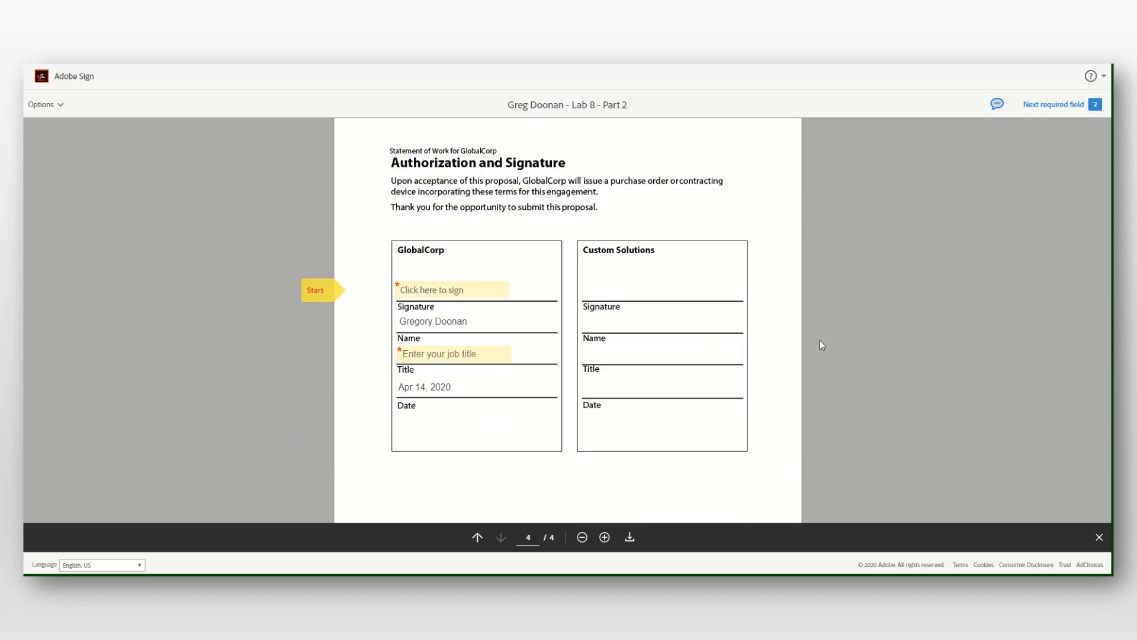
left_click(467, 298)
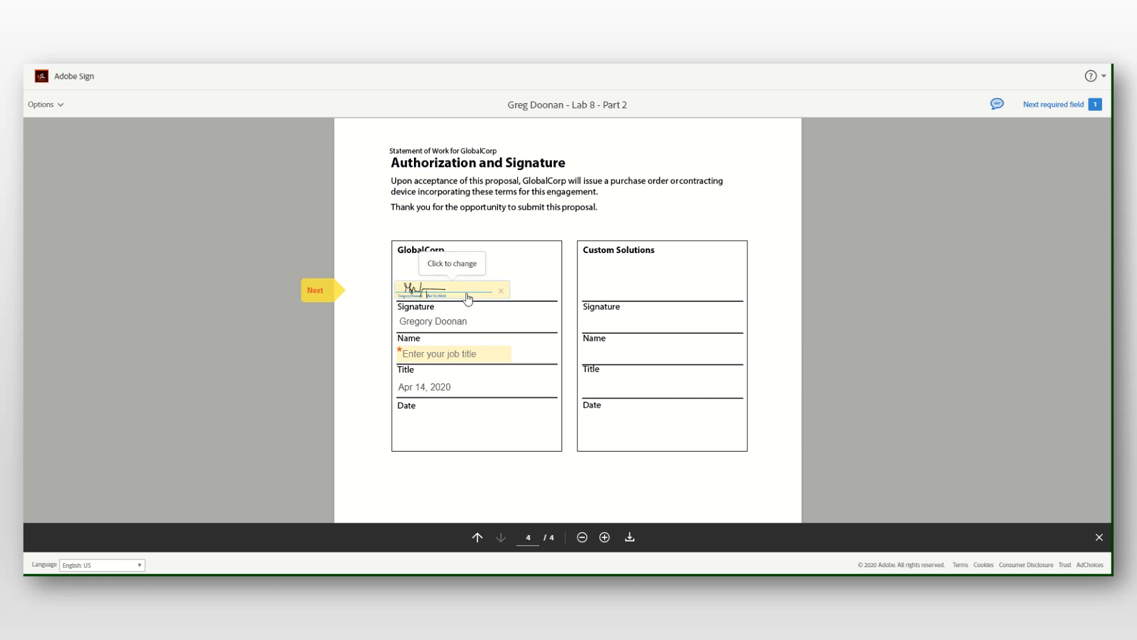
left_click(467, 297)
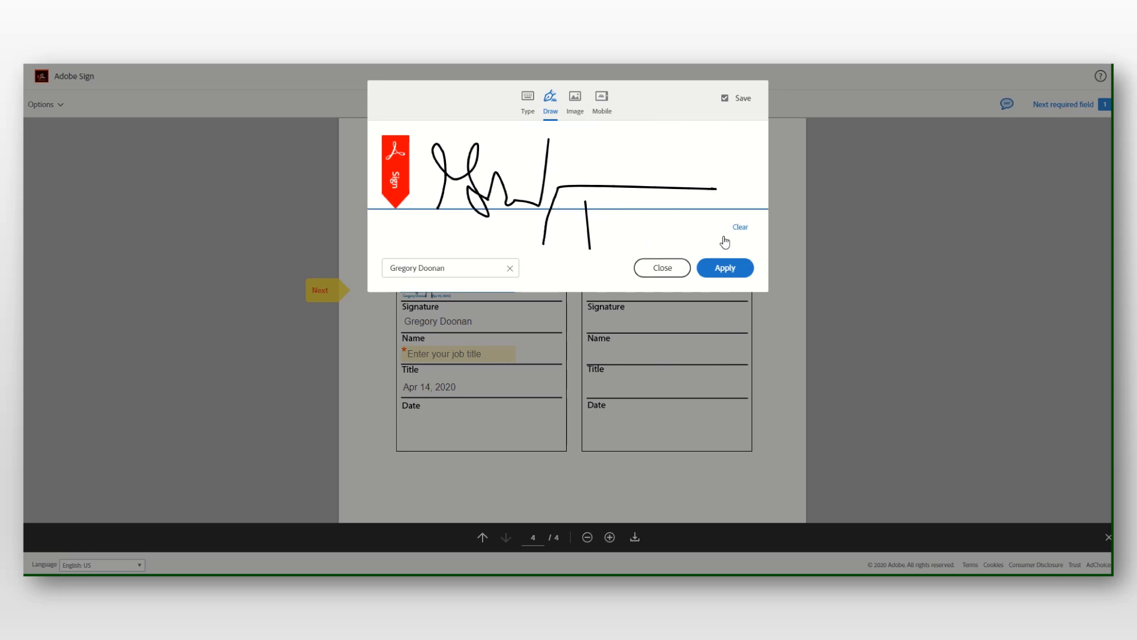
left_click(741, 227)
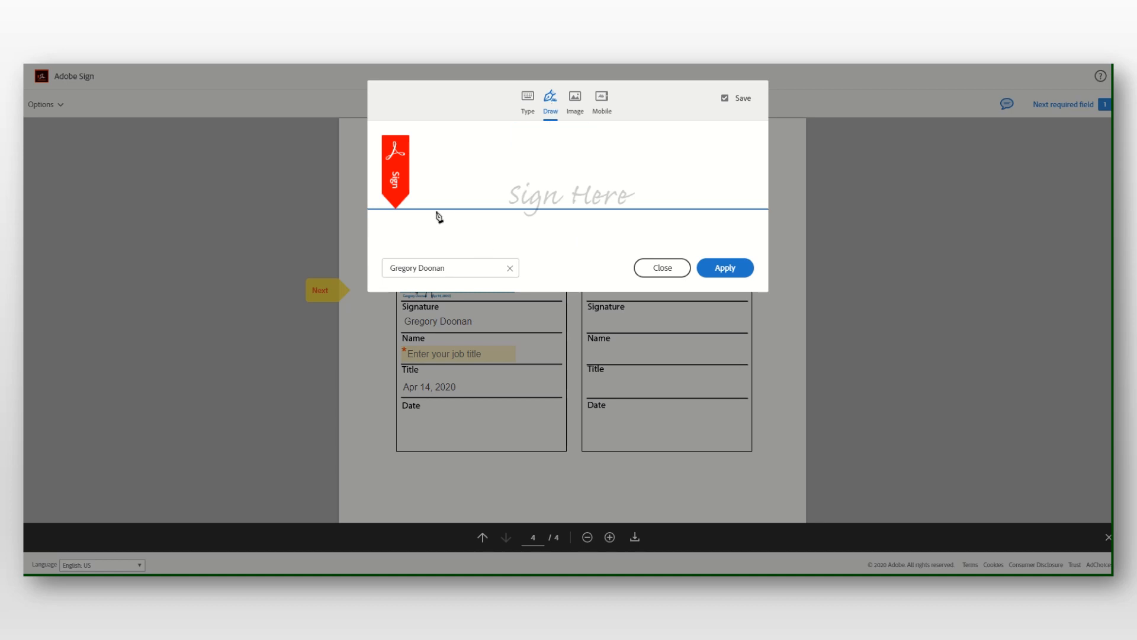
mouse_move(435, 204)
left_mouse_down()
mouse_move(518, 188)
mouse_move(491, 218)
mouse_move(556, 183)
mouse_move(706, 204)
left_mouse_up()
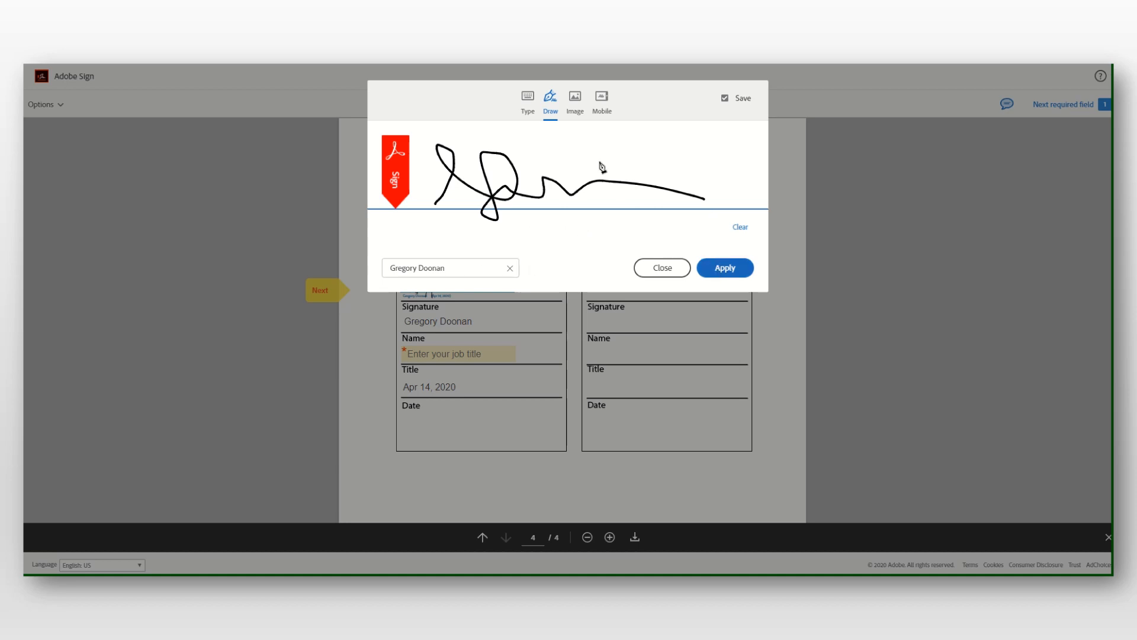
left_click(528, 98)
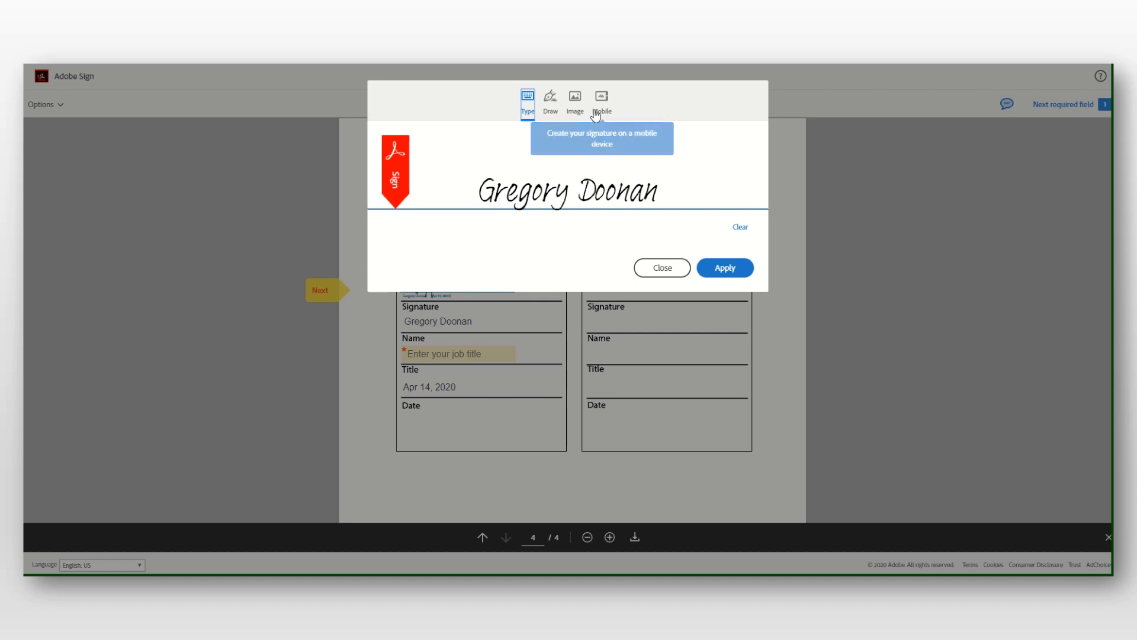
left_click(550, 100)
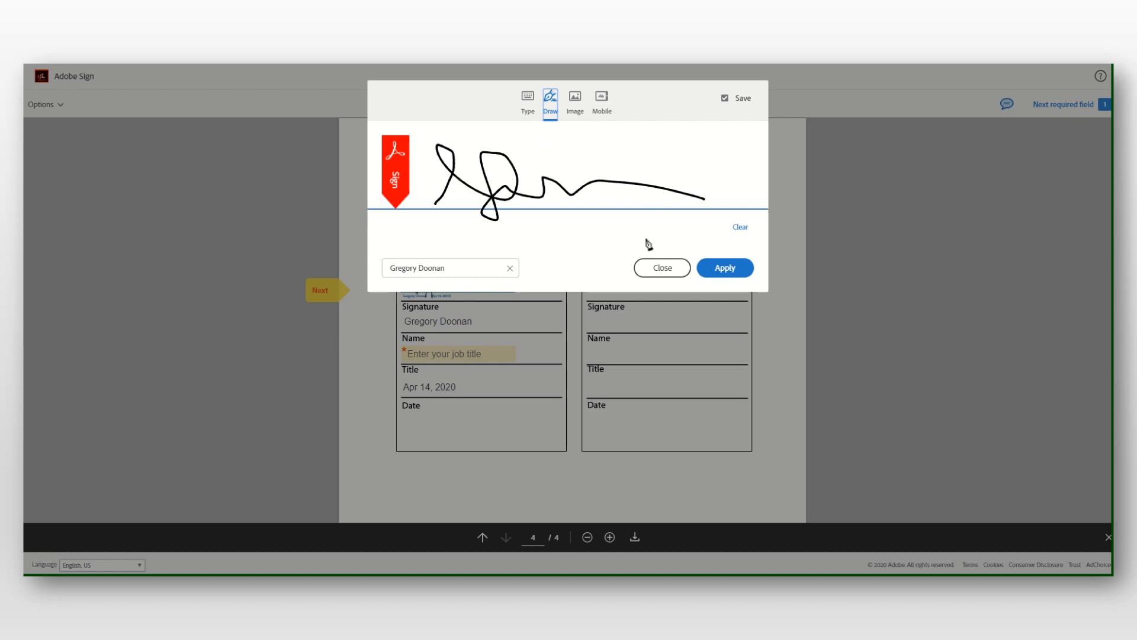
left_click(724, 270)
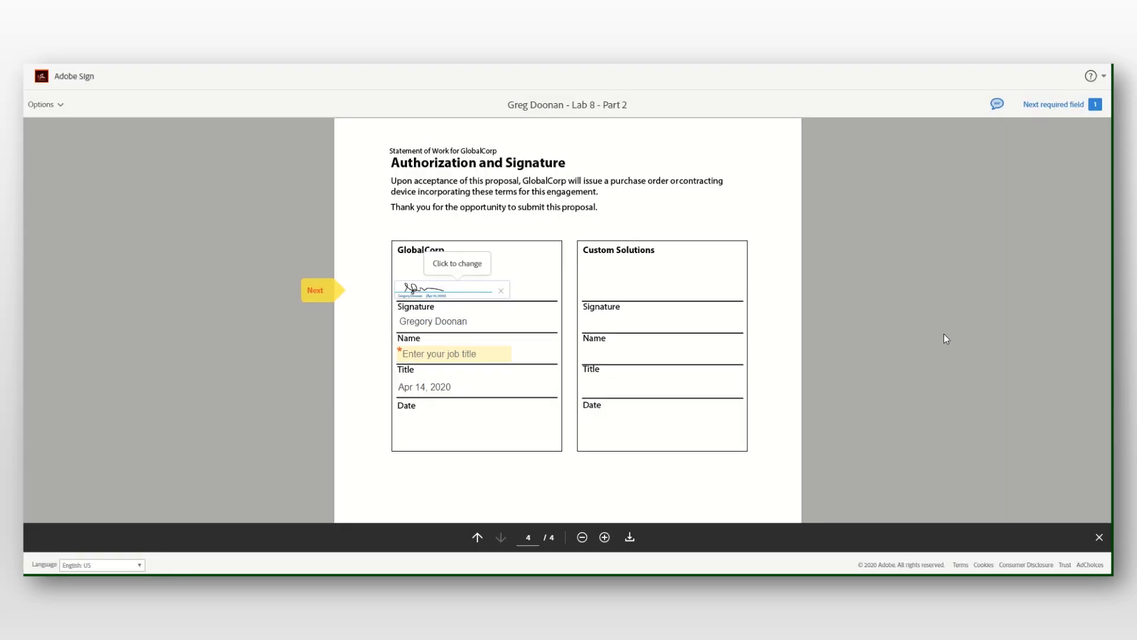
left_click(481, 355)
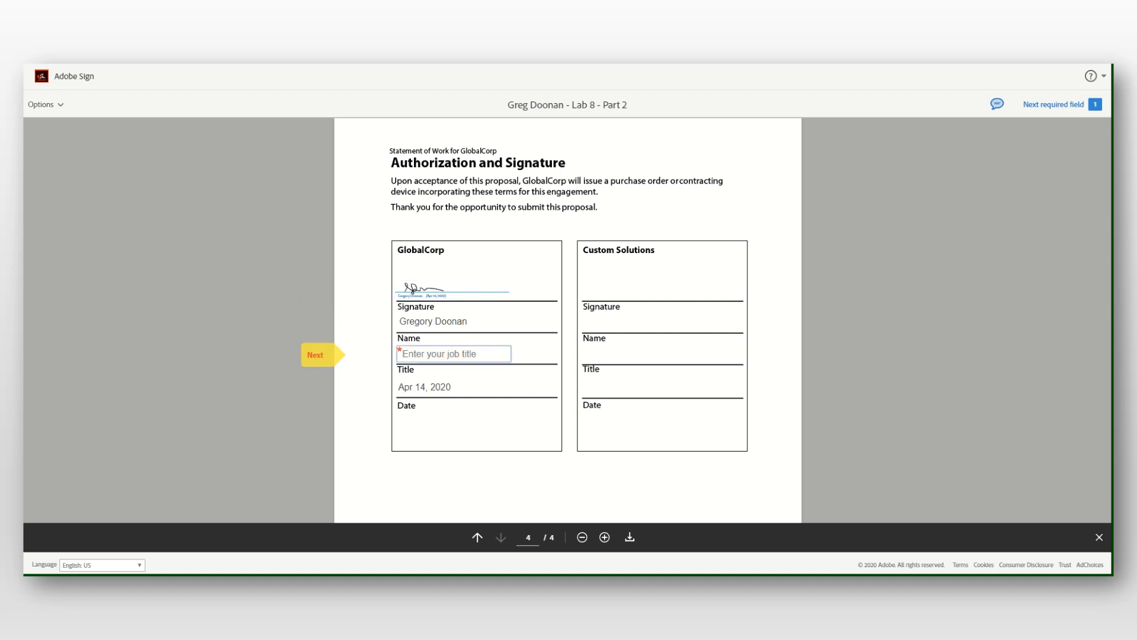
Enter 'Professor' in the GlobalCorp Title field, fixing the typo, and submit the signature.
type("pPro")
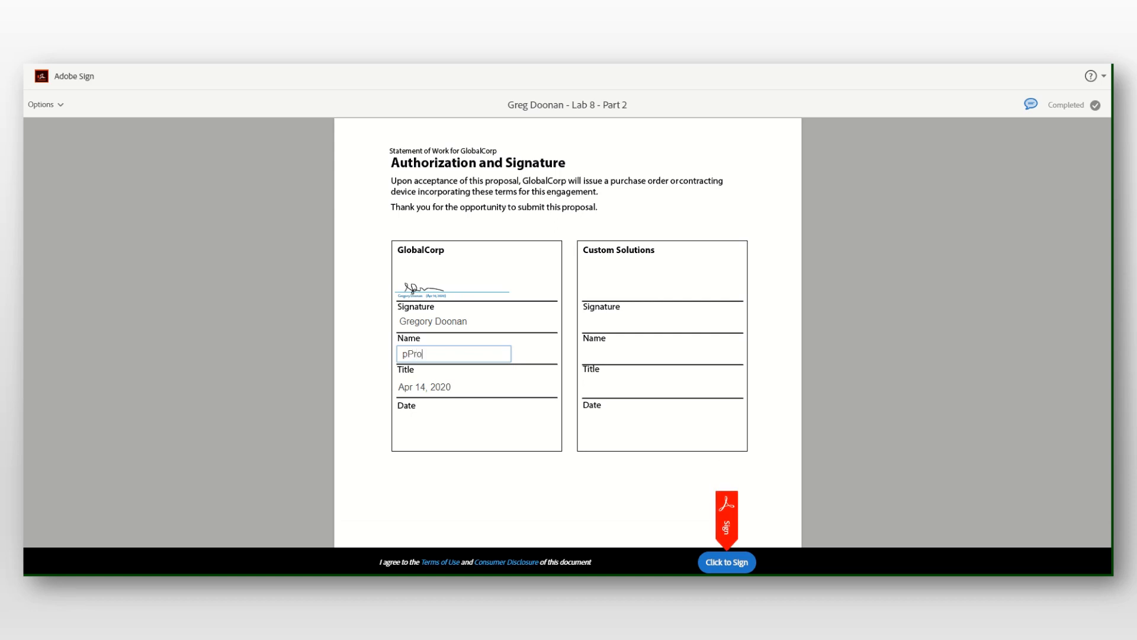
type("f")
key("BackSpace")
key("BackSpace")
key("BackSpace")
key("BackSpace")
key("BackSpace")
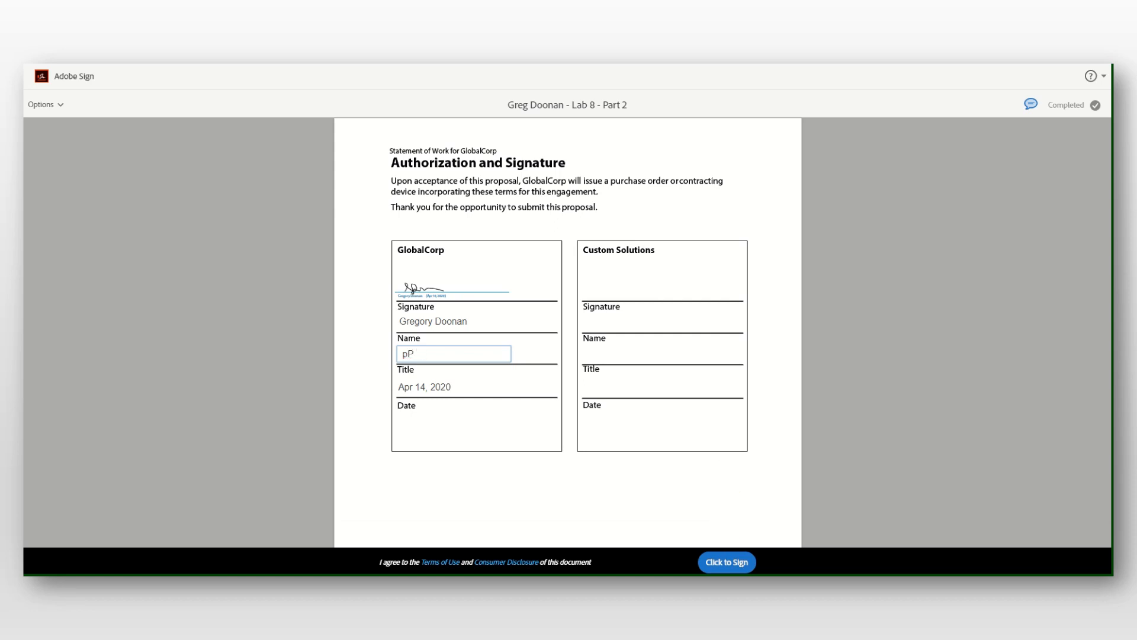
type("Profe")
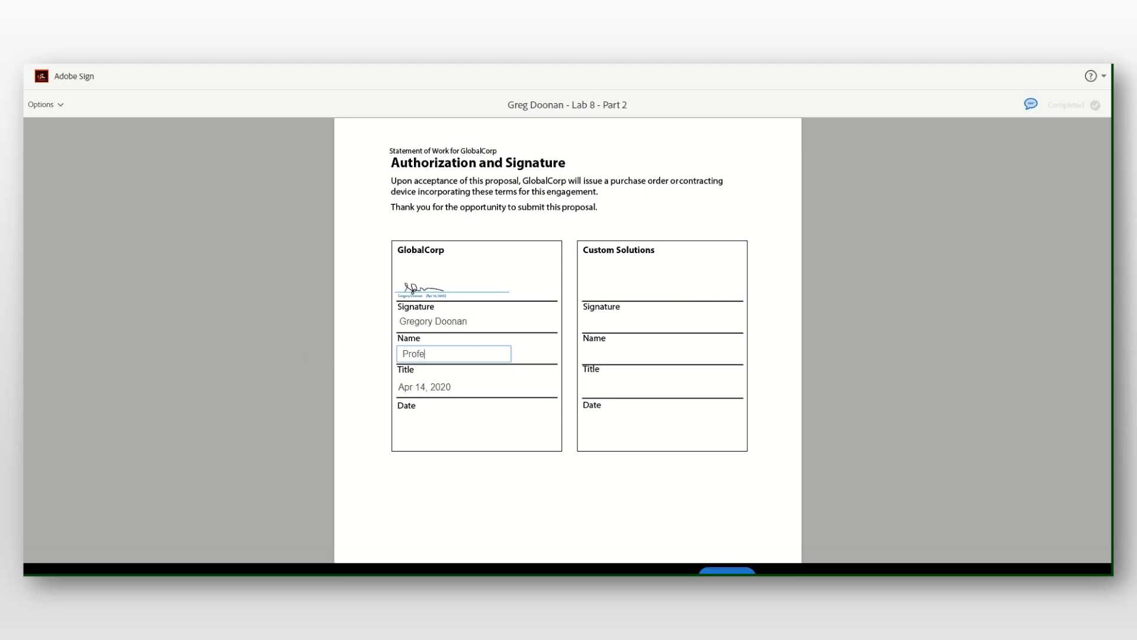
type("ssor")
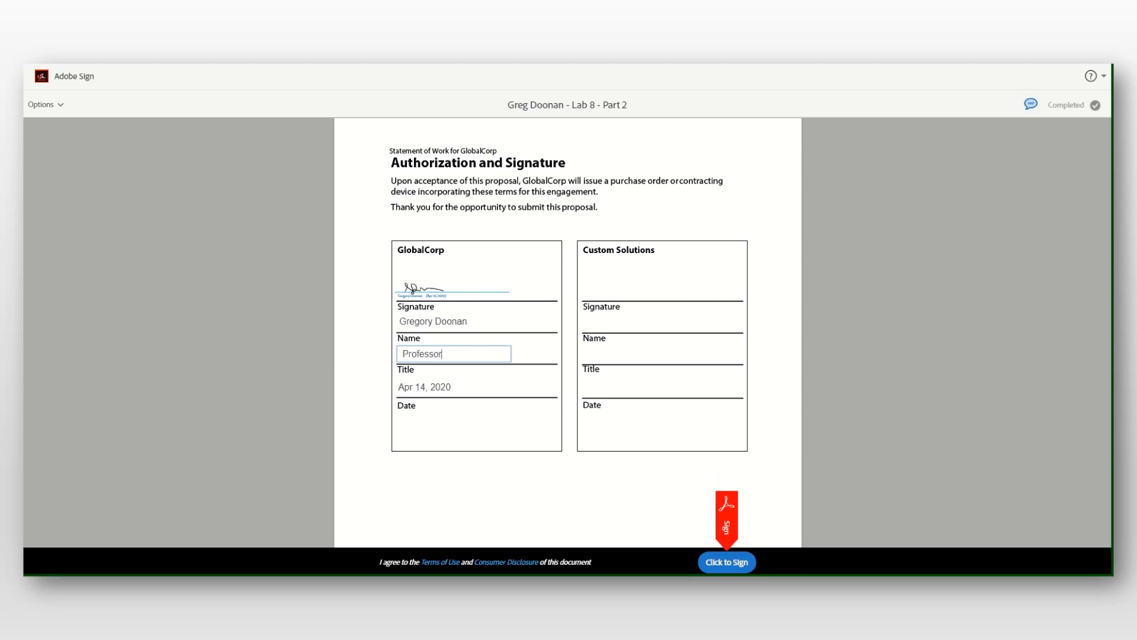
left_click(452, 385)
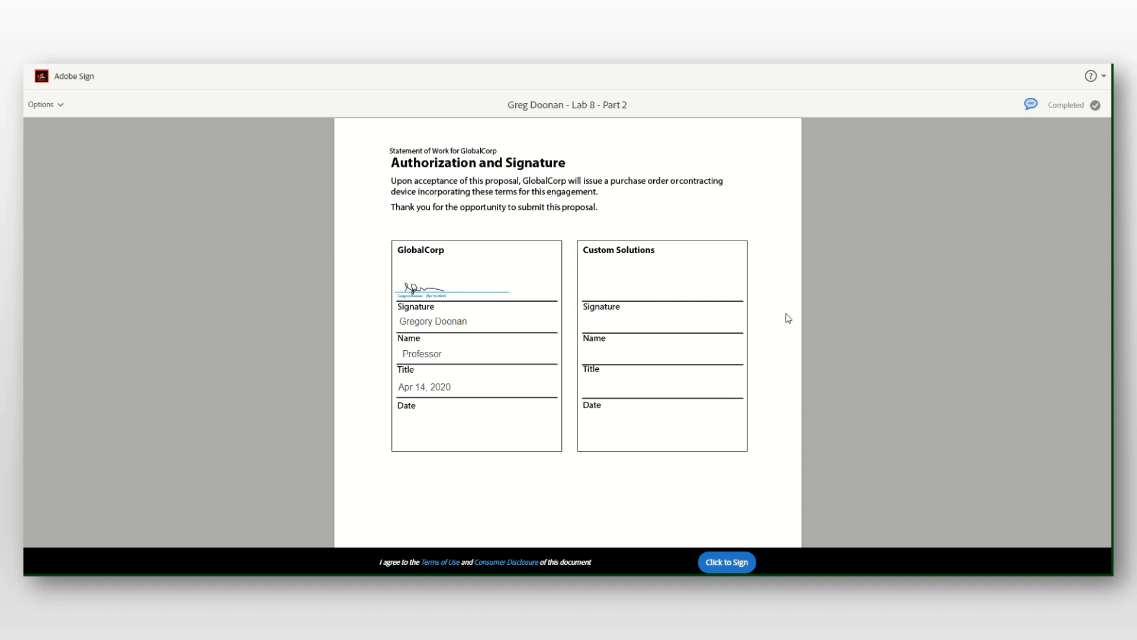
left_click(735, 564)
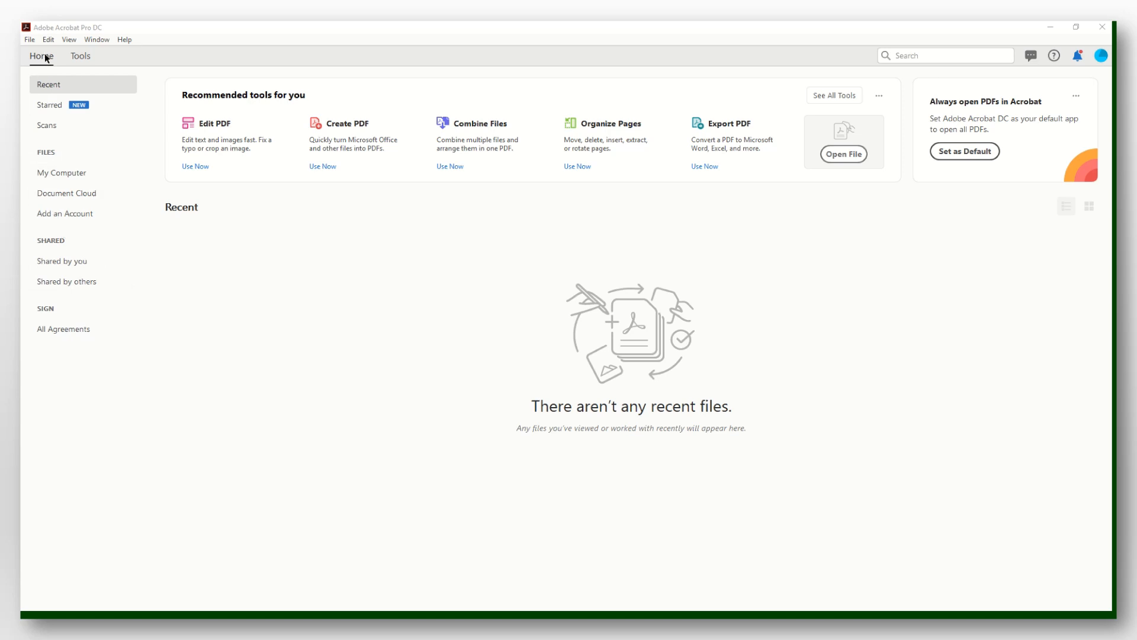
From All Agreements, open the 'Lab 8 - Part 2' agreement waiting for your signature.
left_click(73, 333)
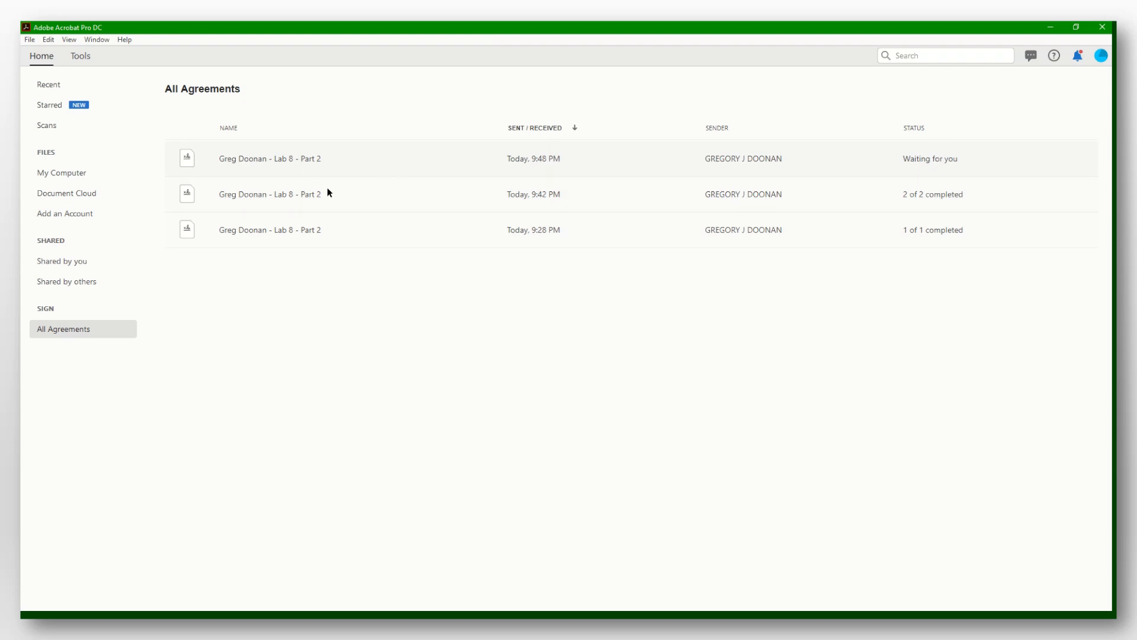
left_click(254, 161)
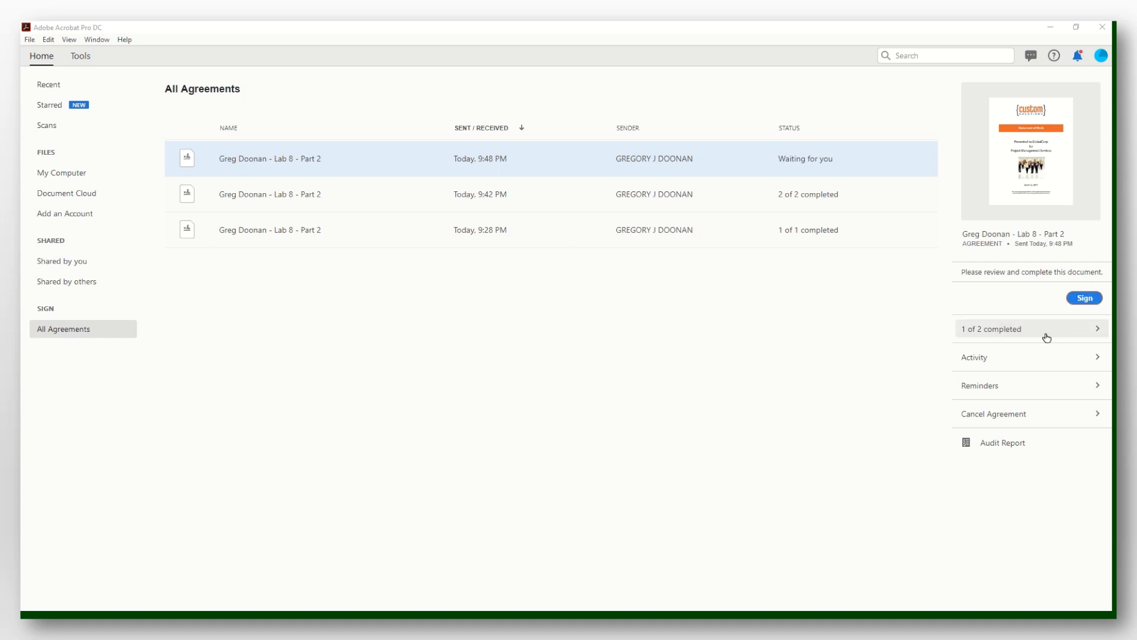
left_click(1085, 299)
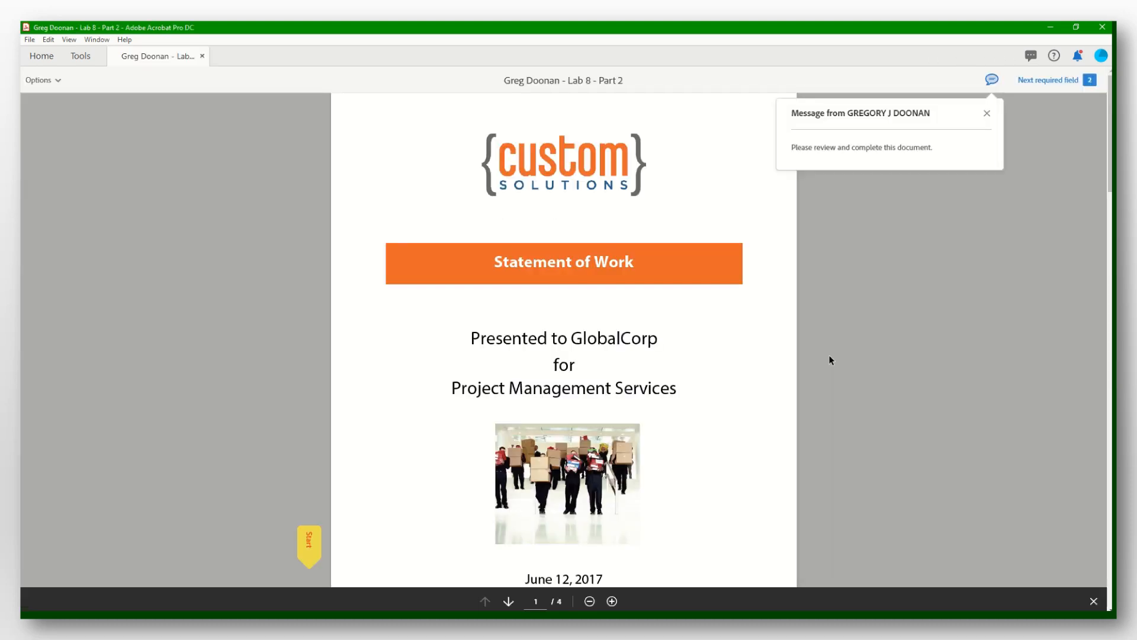
Apply a typed signature to the Custom Solutions signature field.
scroll(745, 320, "down", 20)
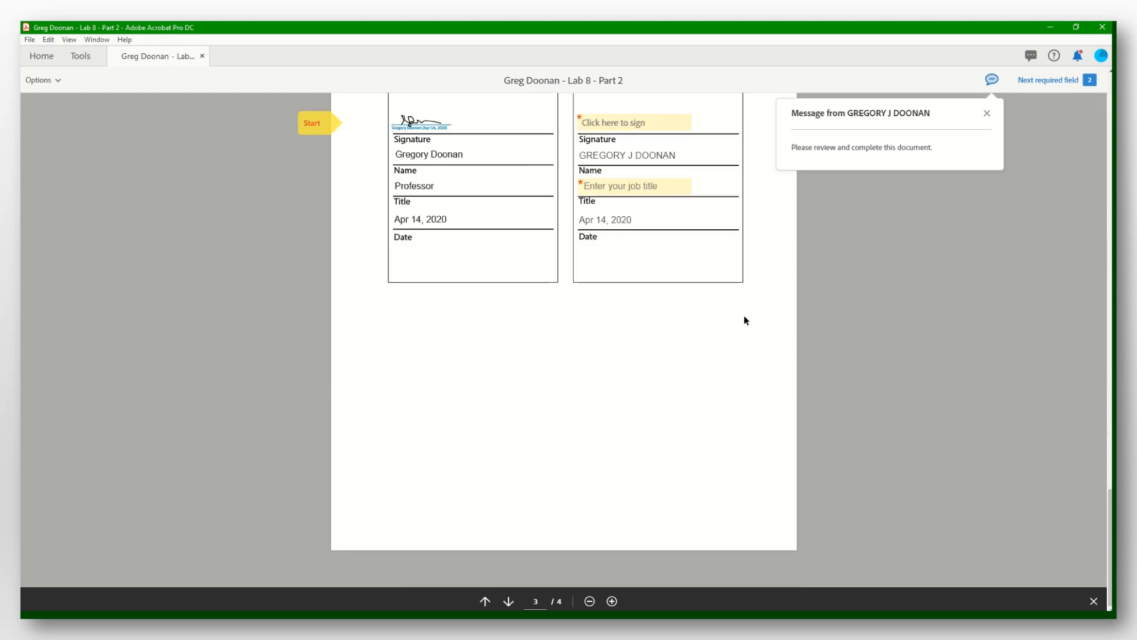
scroll(744, 320, "up", 4)
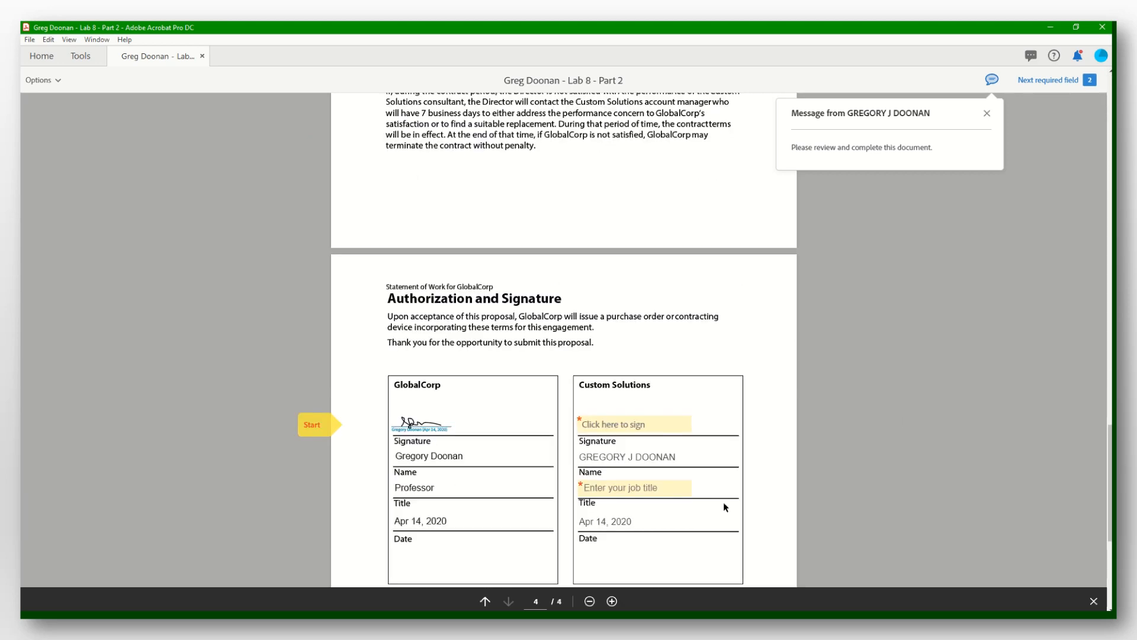
left_click(655, 426)
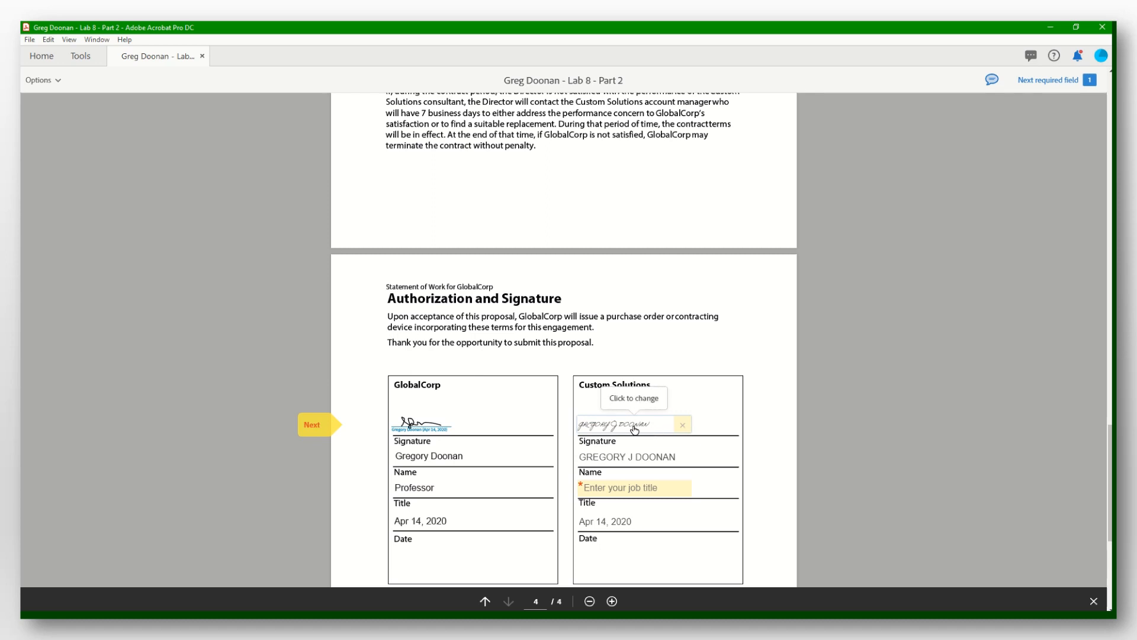
left_click(632, 425)
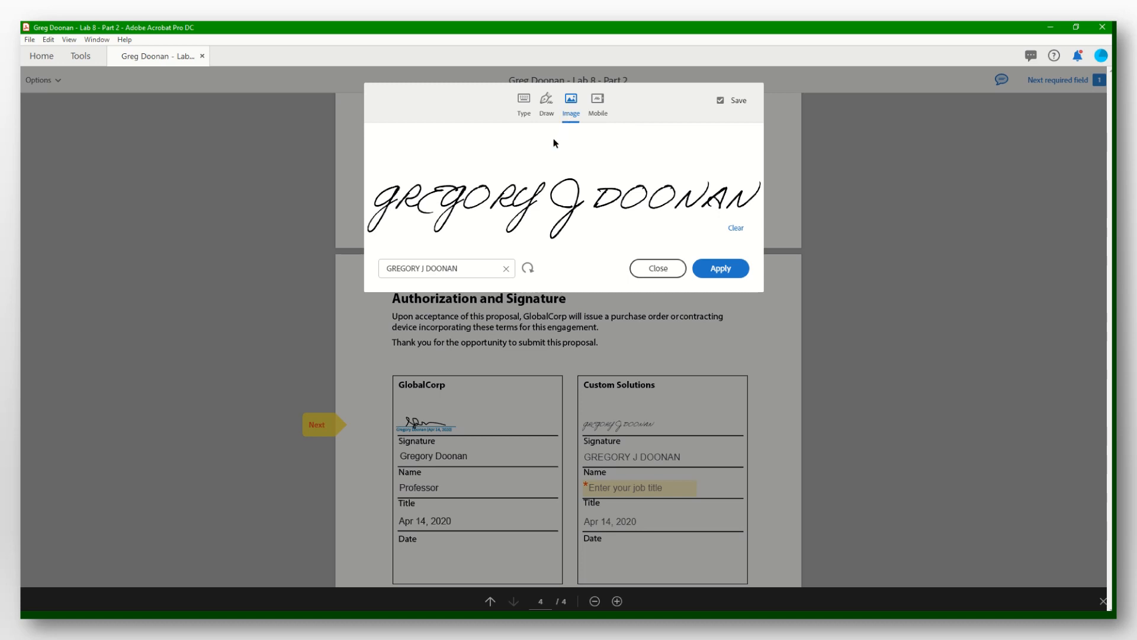
left_click(520, 102)
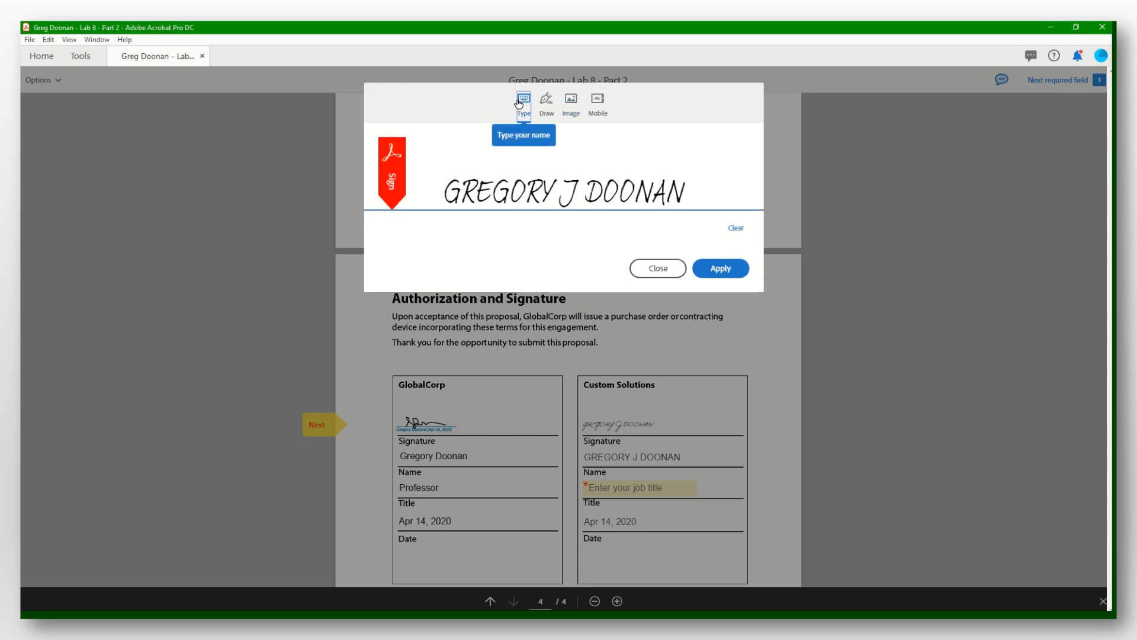
left_click(721, 268)
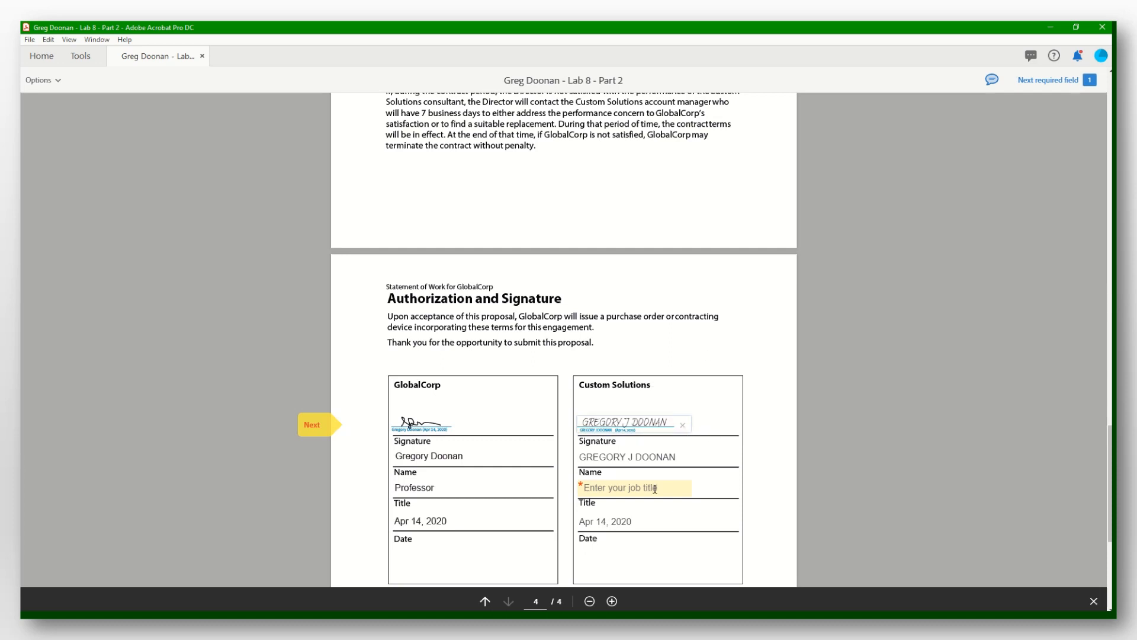
Enter 'Professor' as the Custom Solutions title and complete the agreement.
key("Tab")
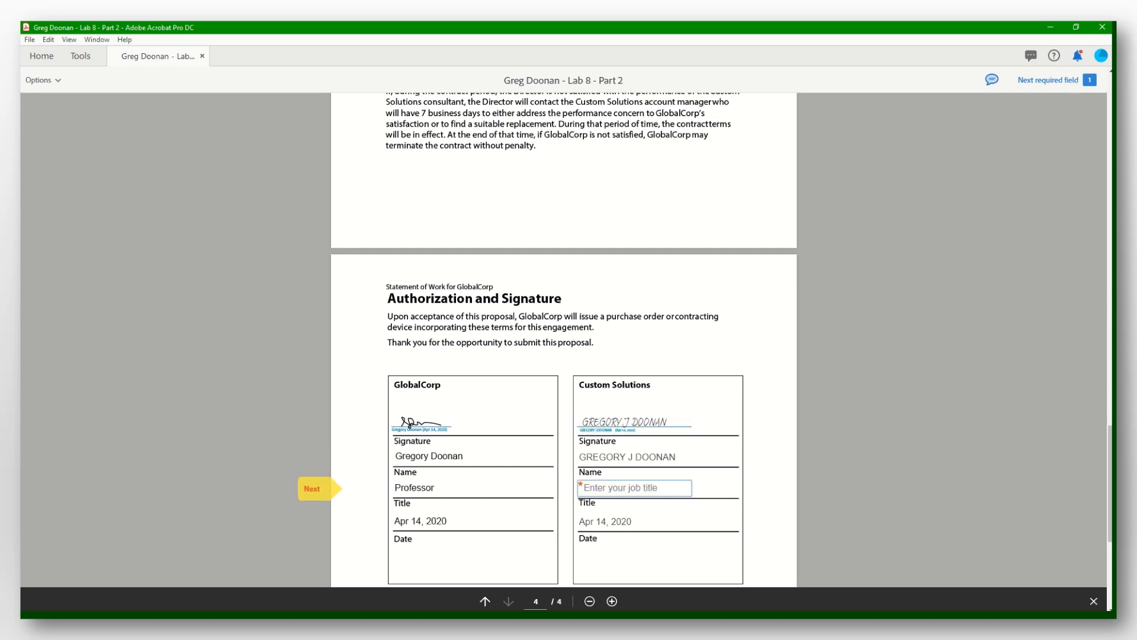
type("Pro")
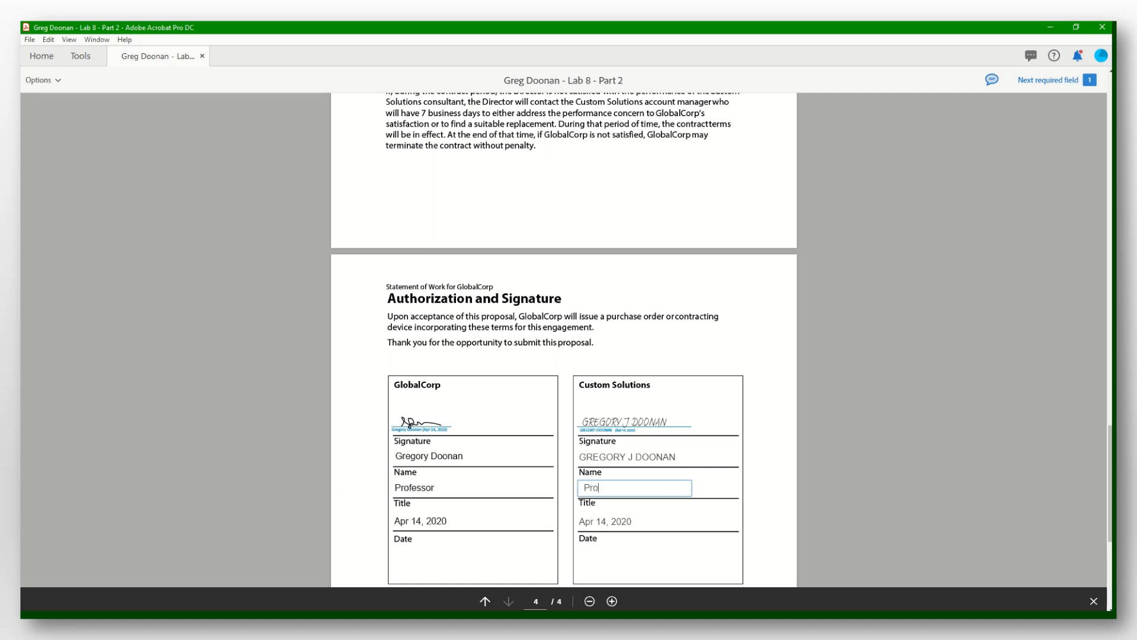
type("fessor")
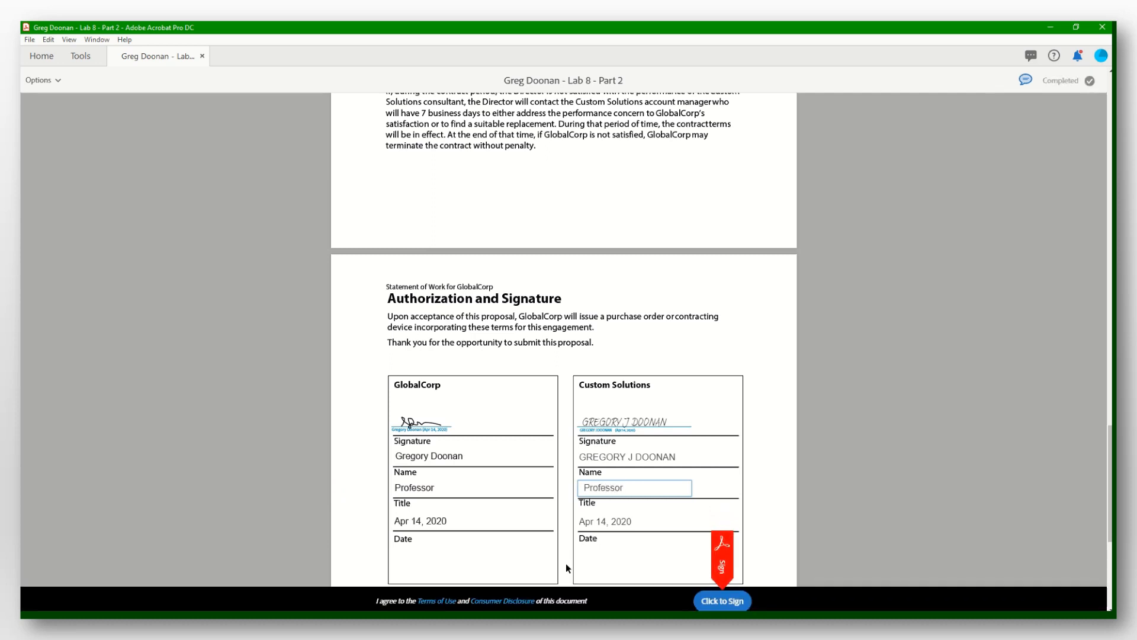
scroll(705, 489, "down", 5)
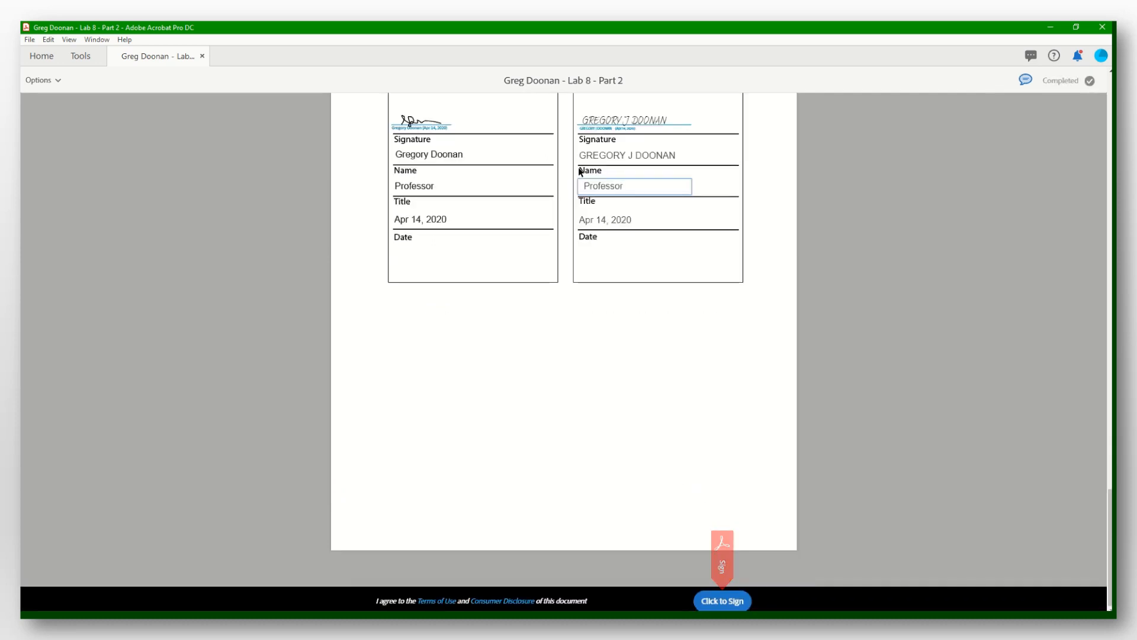
left_click(645, 220)
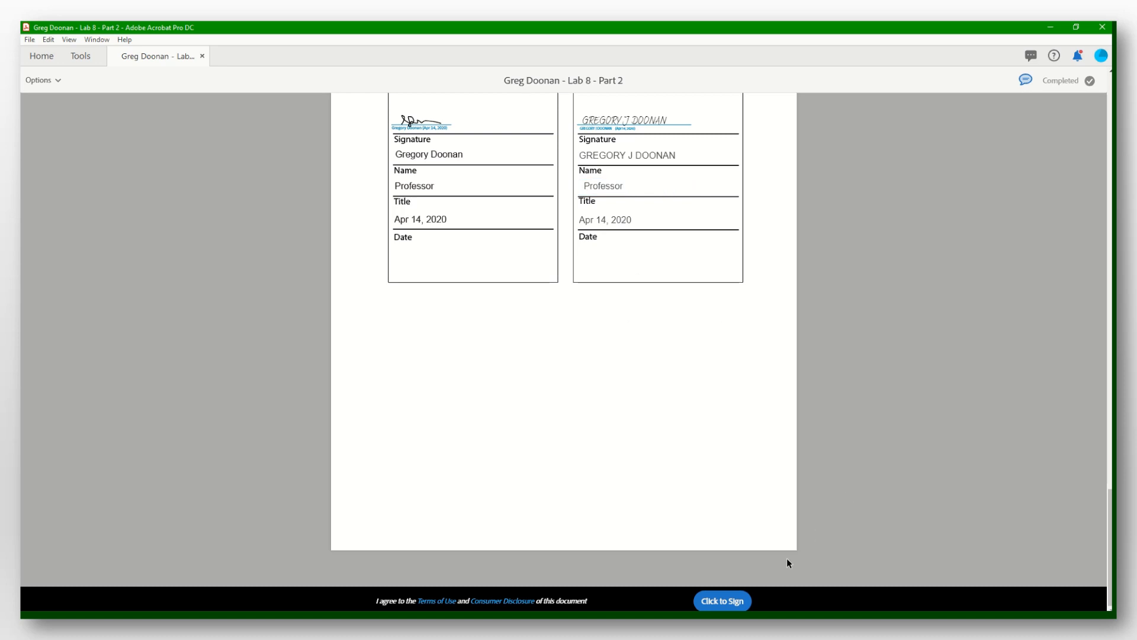
left_click(730, 602)
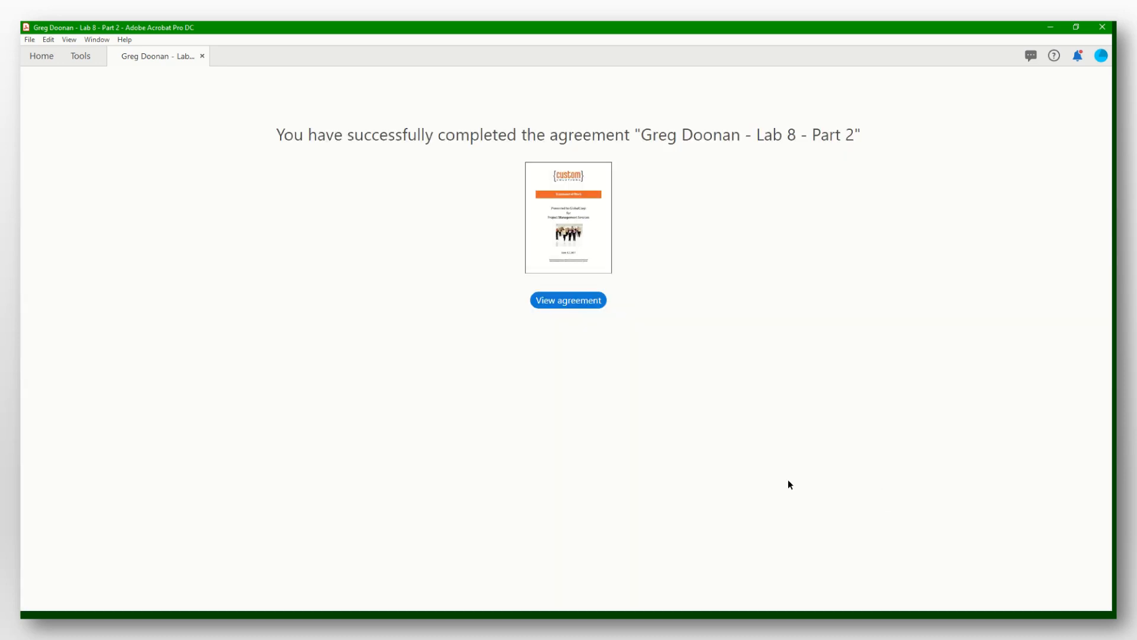
Open the completed agreement, check both signatures on page 4, then close it.
left_click(569, 301)
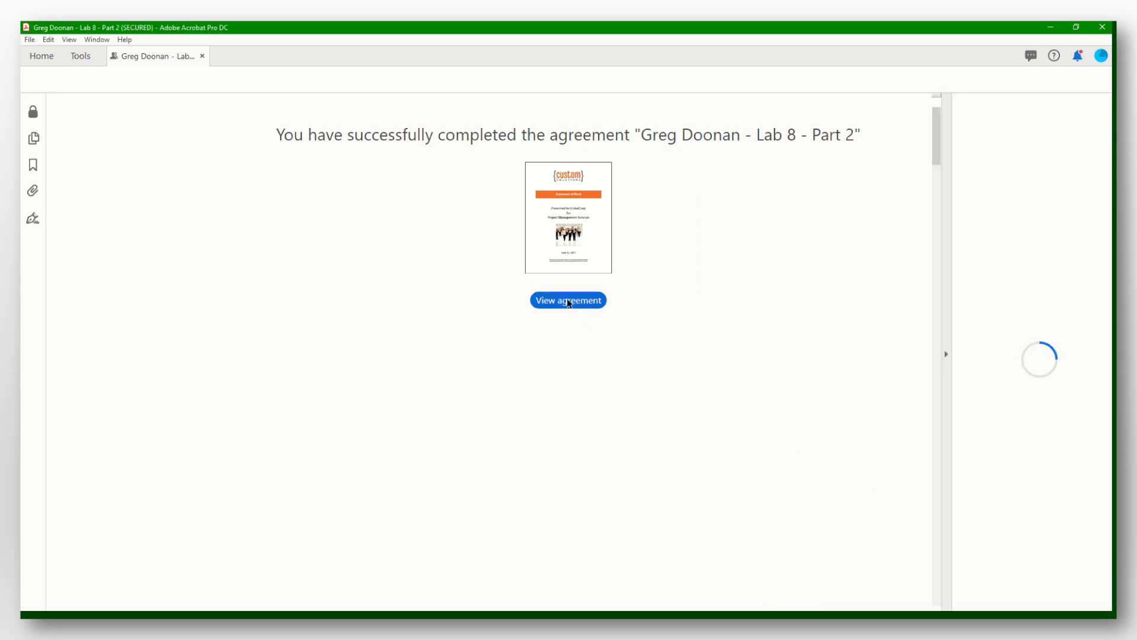
scroll(567, 244, "down", 20)
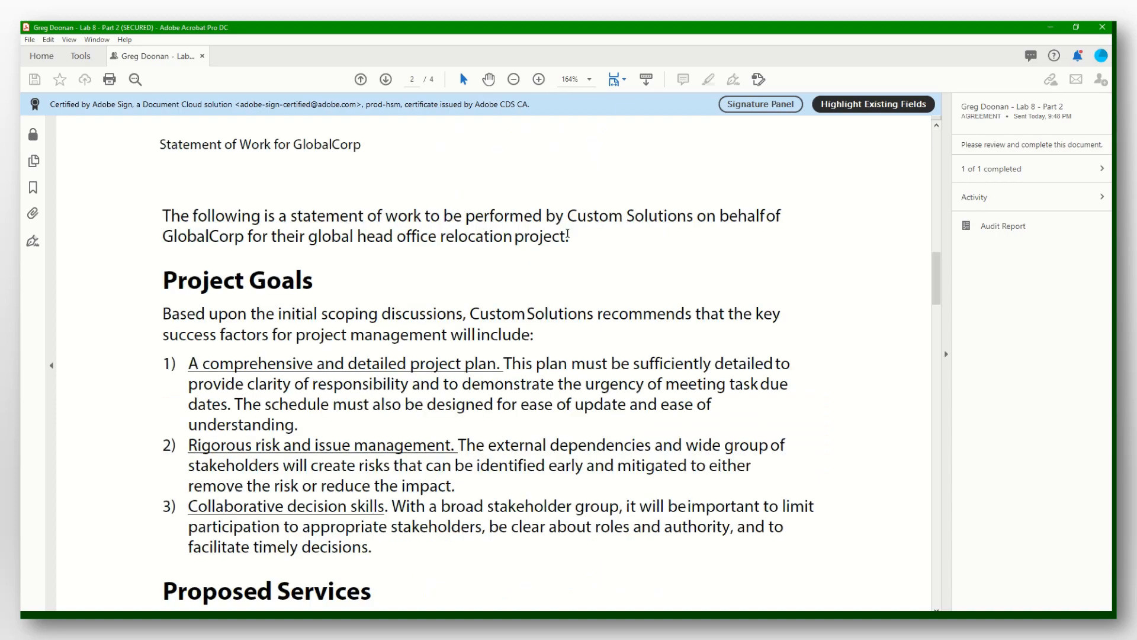
scroll(567, 243, "down", 15)
scroll(568, 244, "up", 6)
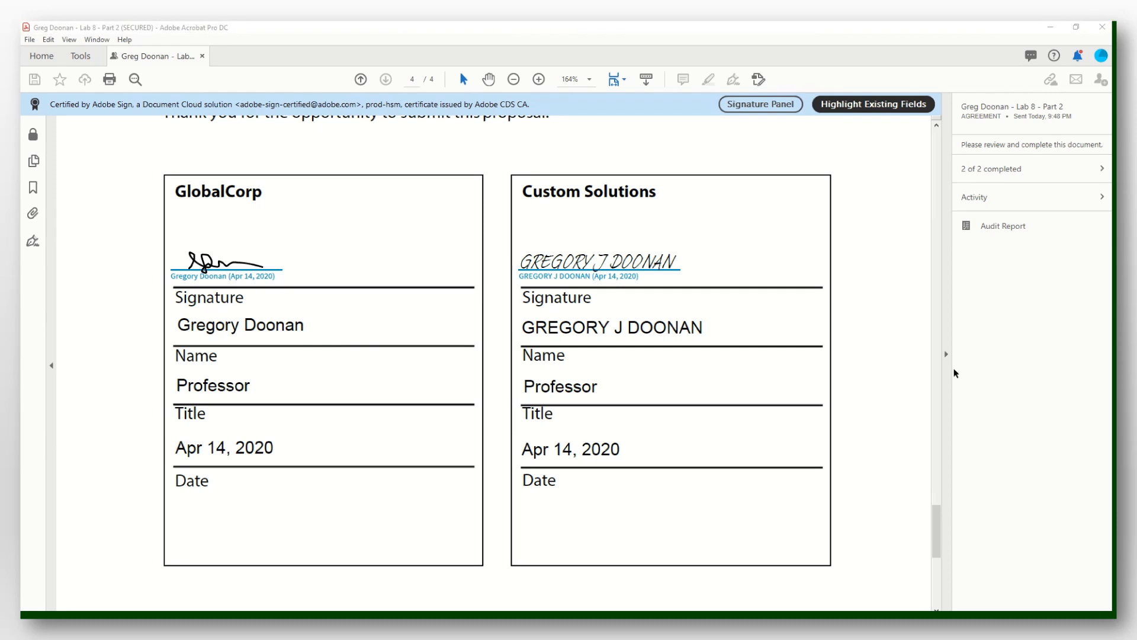
left_click(203, 58)
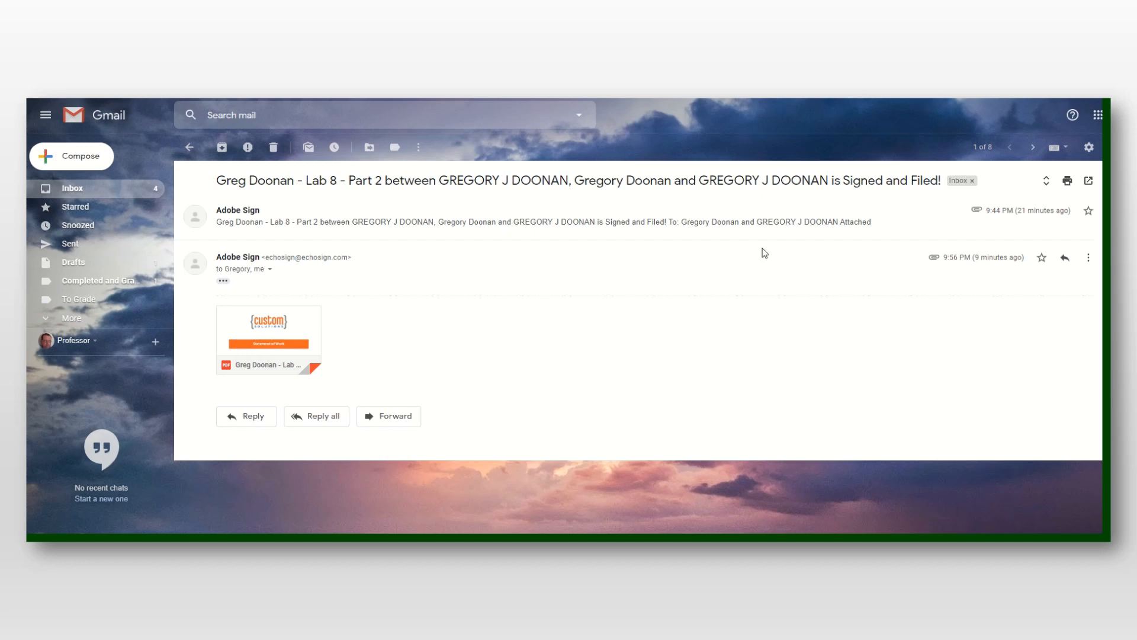
Download the signed 'Lab 8 - Part 2' PDF attachment (239 KB) from the Signed and Filed email.
mouse_move(267, 316)
left_click(243, 364)
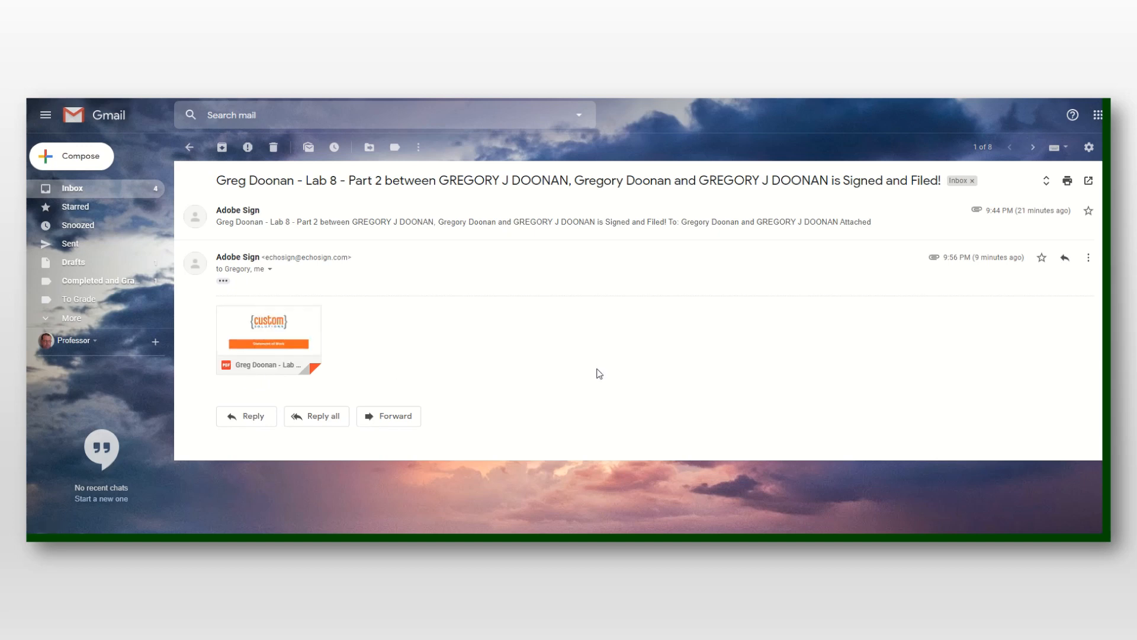